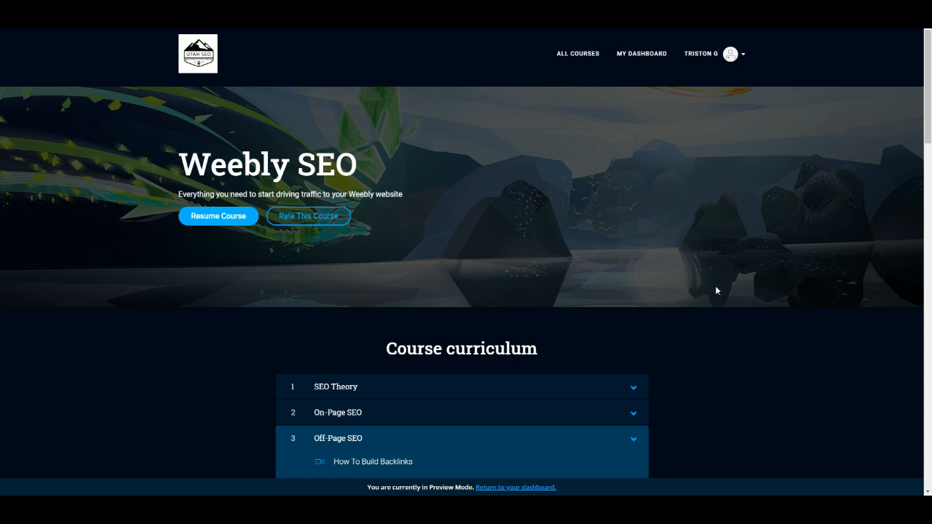
Look over the Weebly SEO course landing page, including the curriculum, pricing and FAQ sections.
{"action": "scroll", "coordinate": [723, 288], "scroll_direction": "down", "scroll_amount": 3}
{"action": "scroll", "coordinate": [723, 292], "scroll_direction": "down", "scroll_amount": 3}
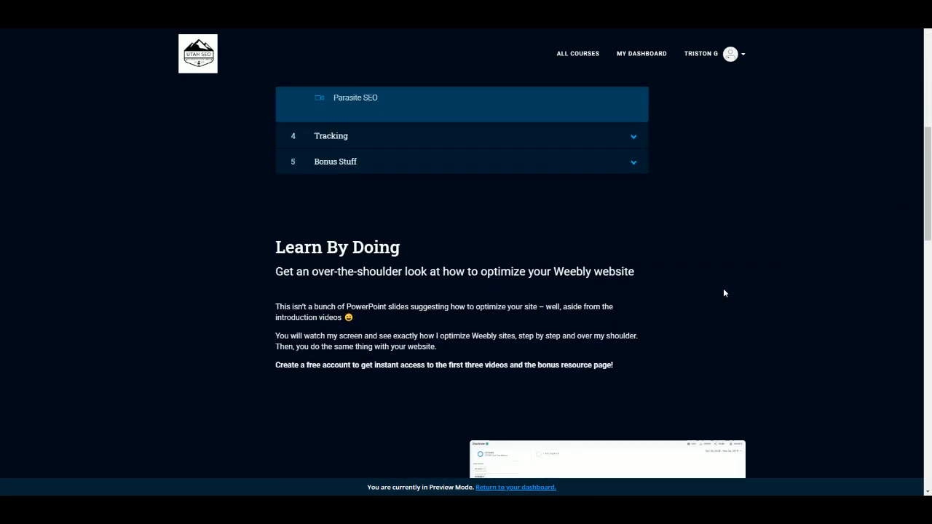
{"action": "scroll", "coordinate": [724, 292], "scroll_direction": "down", "scroll_amount": 8}
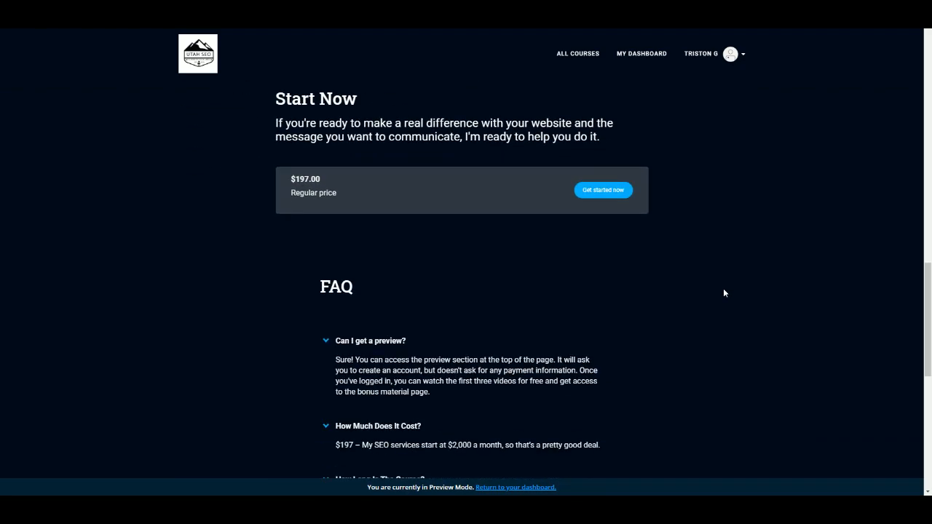
{"action": "scroll", "coordinate": [724, 292], "scroll_direction": "down", "scroll_amount": 6}
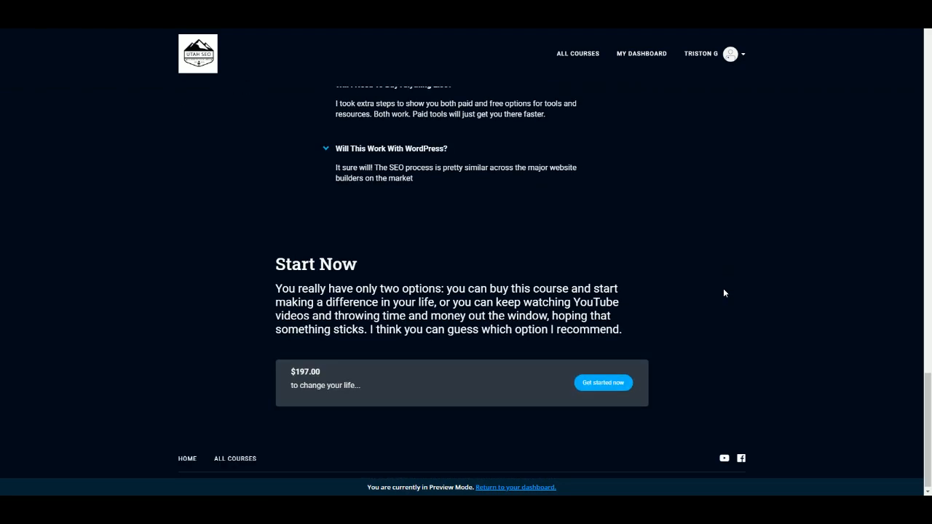
{"action": "scroll", "coordinate": [724, 292], "scroll_direction": "up", "scroll_amount": 14}
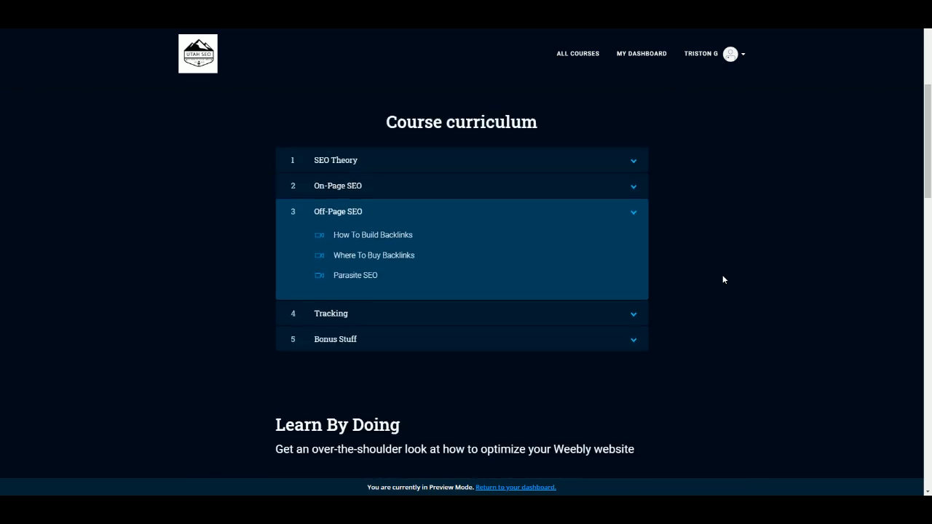
{"action": "scroll", "coordinate": [723, 279], "scroll_direction": "up", "scroll_amount": 4}
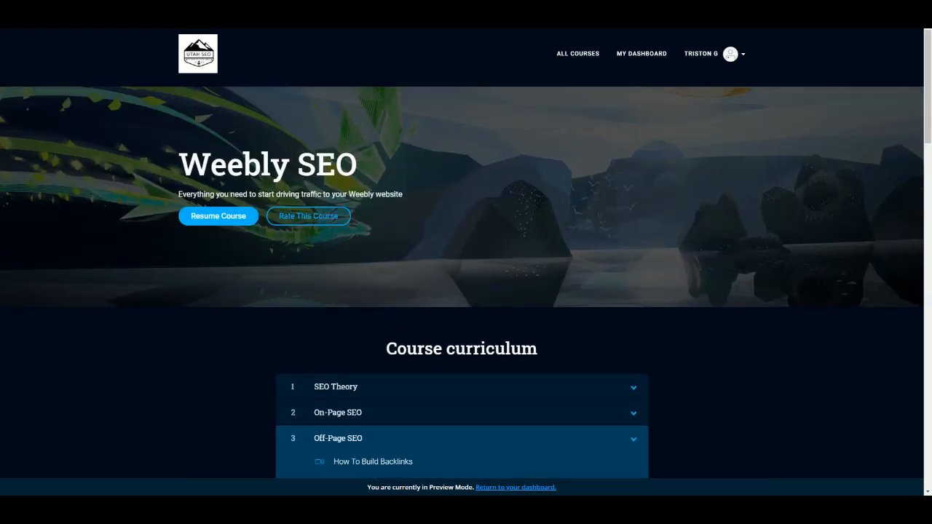
Expand the On-Page SEO and SEO Theory chapters of the course curriculum and review their lessons.
{"action": "scroll", "coordinate": [672, 313], "scroll_direction": "down", "scroll_amount": 2}
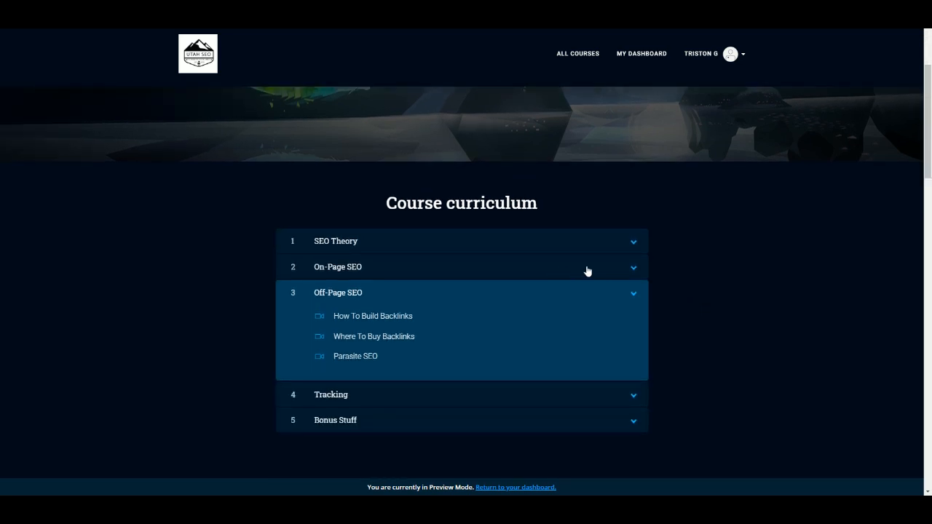
{"action": "left_click", "coordinate": [633, 267]}
{"action": "left_click", "coordinate": [633, 242]}
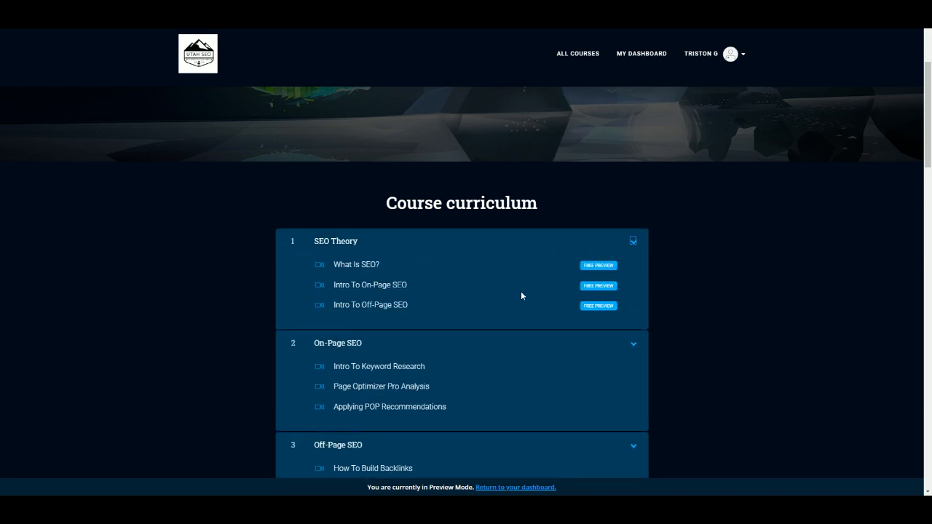
{"action": "scroll", "coordinate": [677, 342], "scroll_direction": "down", "scroll_amount": 2}
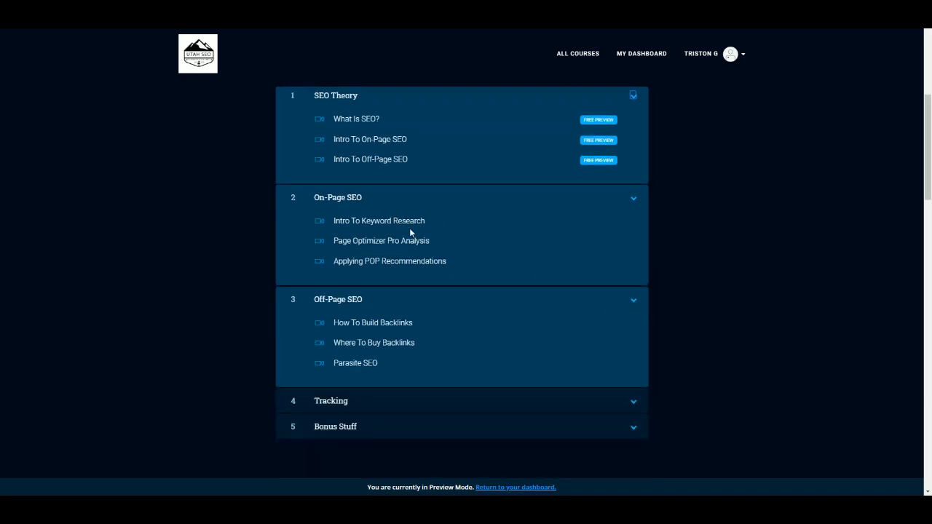
{"action": "left_click_drag", "start_coordinate": [335, 221], "coordinate": [416, 241]}
{"action": "left_click", "coordinate": [421, 248]}
{"action": "key", "text": "ctrl+Tab"}
{"action": "key", "text": "ctrl+shift+Tab"}
Expand the Tracking and Bonus Stuff chapters of the curriculum and review their lessons, including the Facebook Group item.
{"action": "scroll", "coordinate": [406, 341], "scroll_direction": "down", "scroll_amount": 1}
{"action": "scroll", "coordinate": [406, 341], "scroll_direction": "down", "scroll_amount": 4}
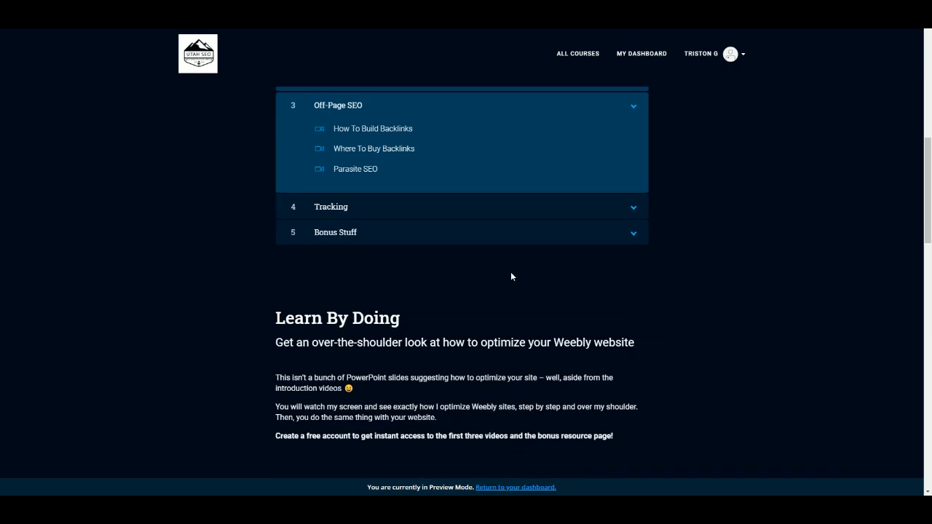
{"action": "left_click", "coordinate": [633, 207]}
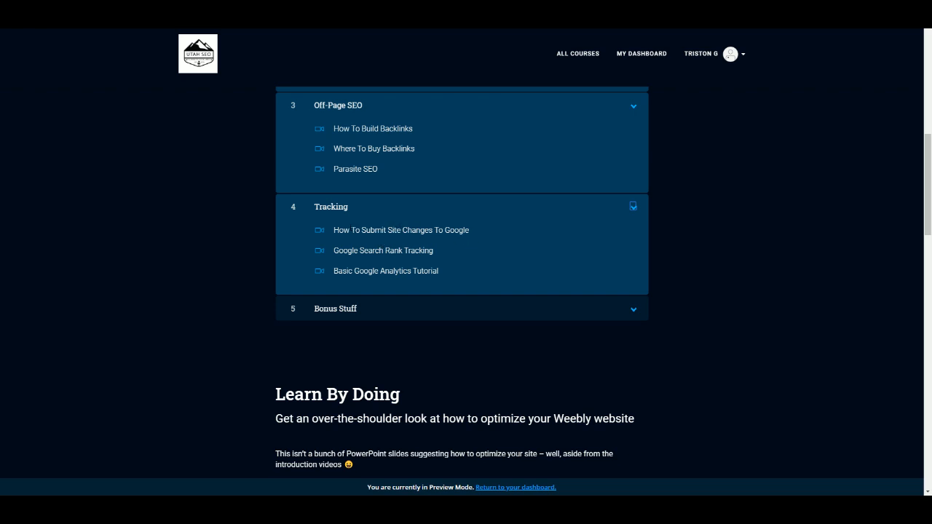
{"action": "left_click", "coordinate": [632, 311]}
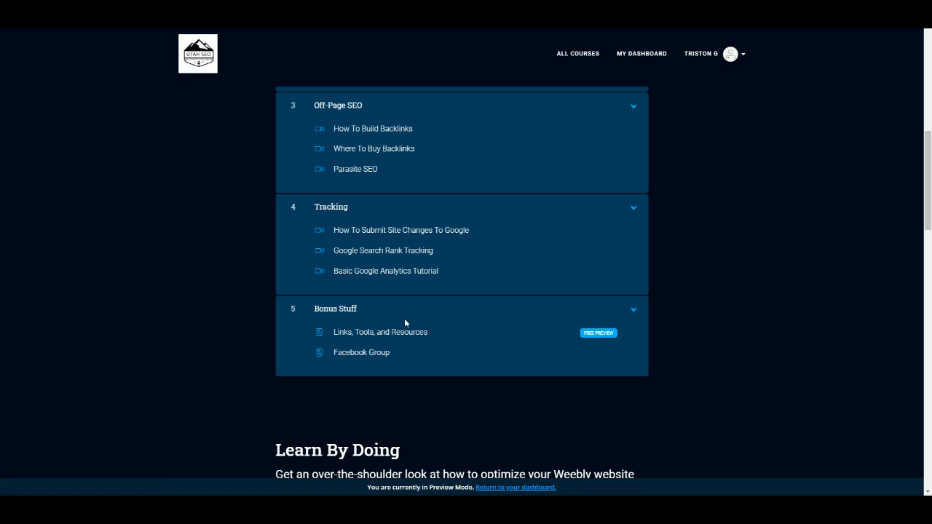
{"action": "double_click", "coordinate": [379, 353]}
{"action": "left_click_drag", "start_coordinate": [394, 354], "coordinate": [367, 352]}
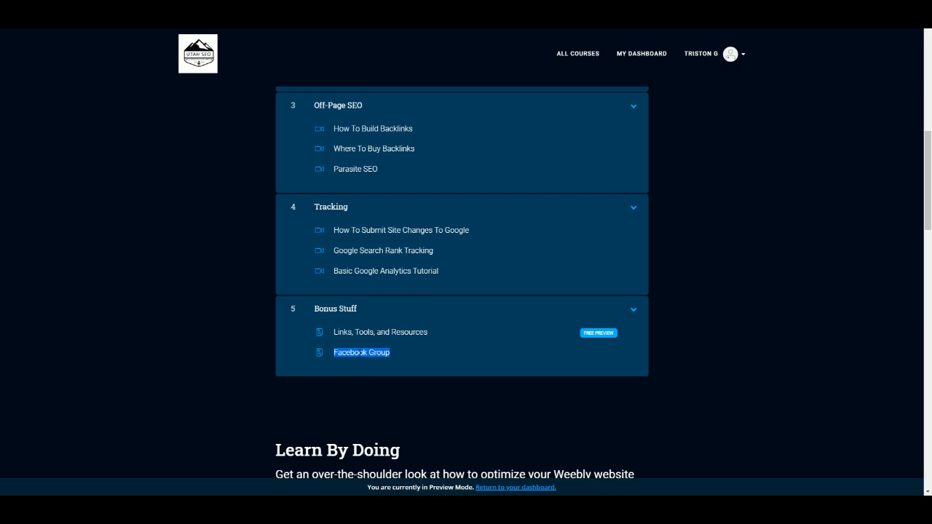
{"action": "left_click", "coordinate": [325, 312]}
Review the whole landing page from the course header through the client results, pricing and FAQ to the closing offer.
{"action": "scroll", "coordinate": [509, 372], "scroll_direction": "up", "scroll_amount": 6}
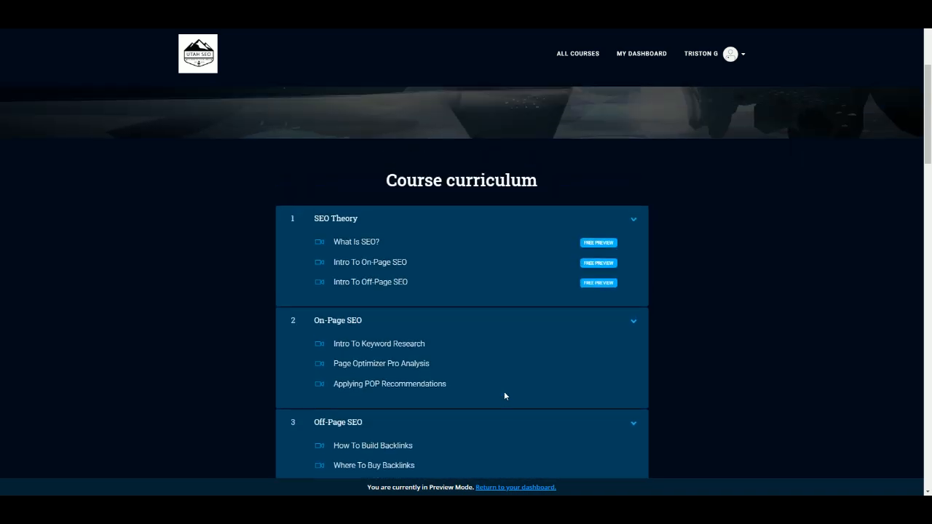
{"action": "scroll", "coordinate": [501, 379], "scroll_direction": "down", "scroll_amount": 5}
{"action": "scroll", "coordinate": [498, 367], "scroll_direction": "up", "scroll_amount": 6}
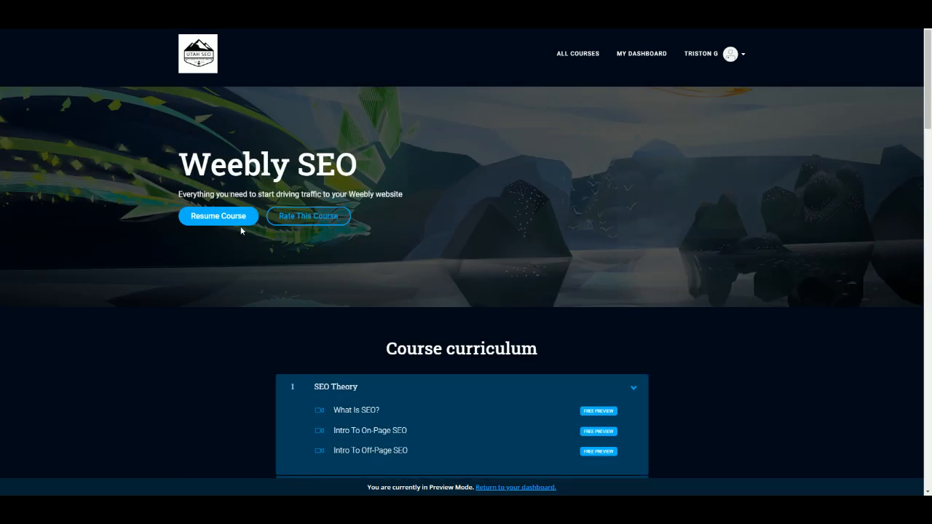
{"action": "scroll", "coordinate": [746, 361], "scroll_direction": "down", "scroll_amount": 5}
{"action": "scroll", "coordinate": [755, 390], "scroll_direction": "down", "scroll_amount": 12}
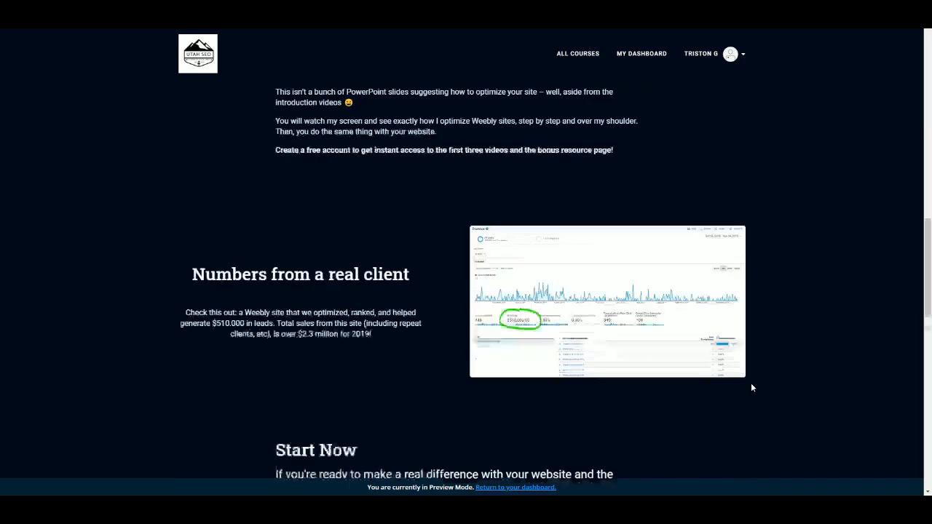
{"action": "scroll", "coordinate": [751, 383], "scroll_direction": "down", "scroll_amount": 2}
{"action": "scroll", "coordinate": [377, 211], "scroll_direction": "up", "scroll_amount": 2}
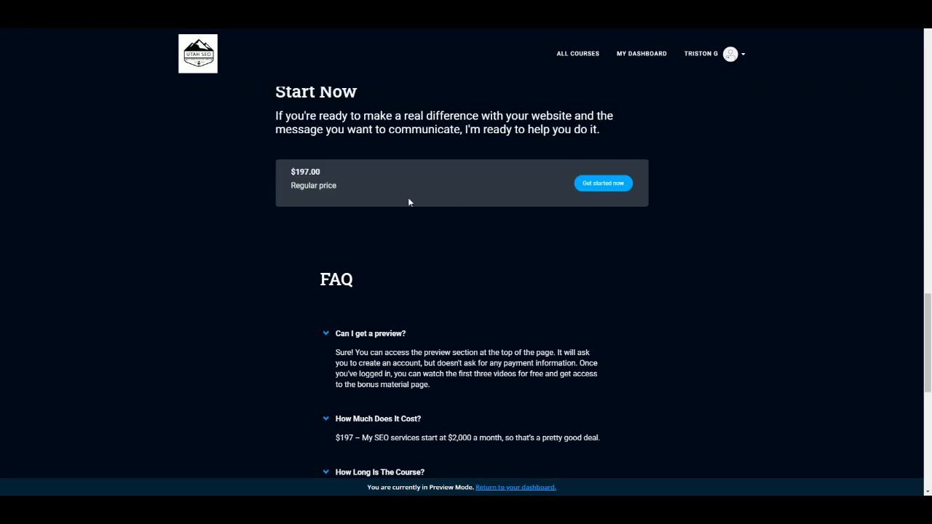
{"action": "scroll", "coordinate": [487, 345], "scroll_direction": "down", "scroll_amount": 3}
{"action": "scroll", "coordinate": [607, 416], "scroll_direction": "down", "scroll_amount": 3}
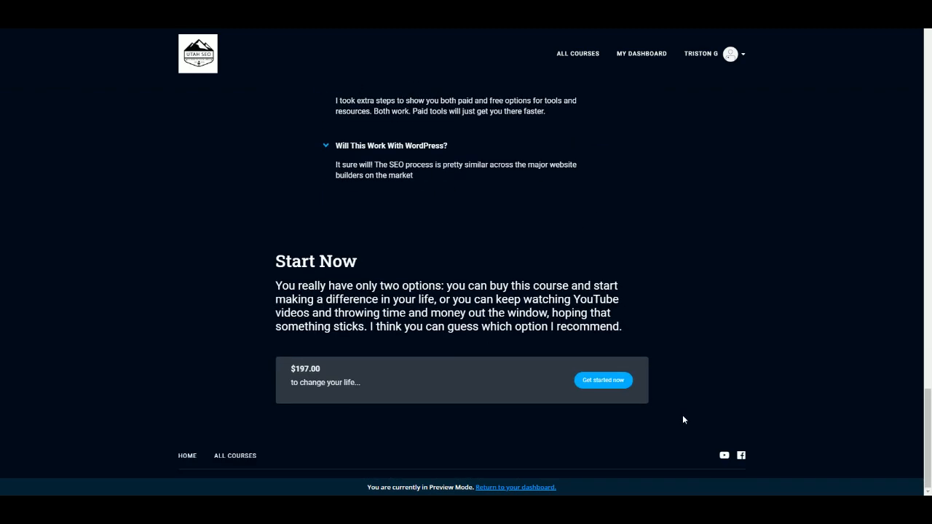
Check the FAQ answer on how much the course costs and return to the start of the page.
{"action": "scroll", "coordinate": [682, 418], "scroll_direction": "up", "scroll_amount": 3}
{"action": "scroll", "coordinate": [683, 407], "scroll_direction": "up", "scroll_amount": 3}
{"action": "left_click", "coordinate": [444, 305]}
{"action": "left_click", "coordinate": [421, 307]}
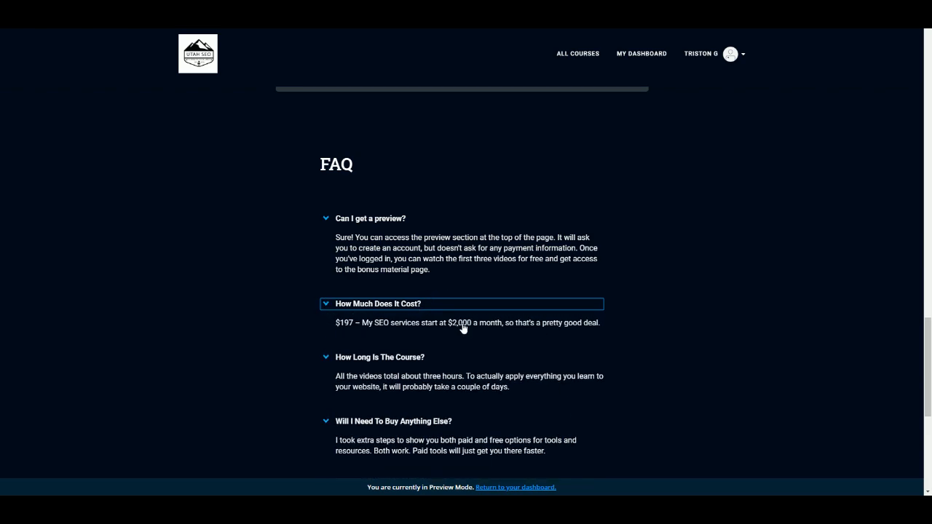
{"action": "scroll", "coordinate": [663, 368], "scroll_direction": "up", "scroll_amount": 10}
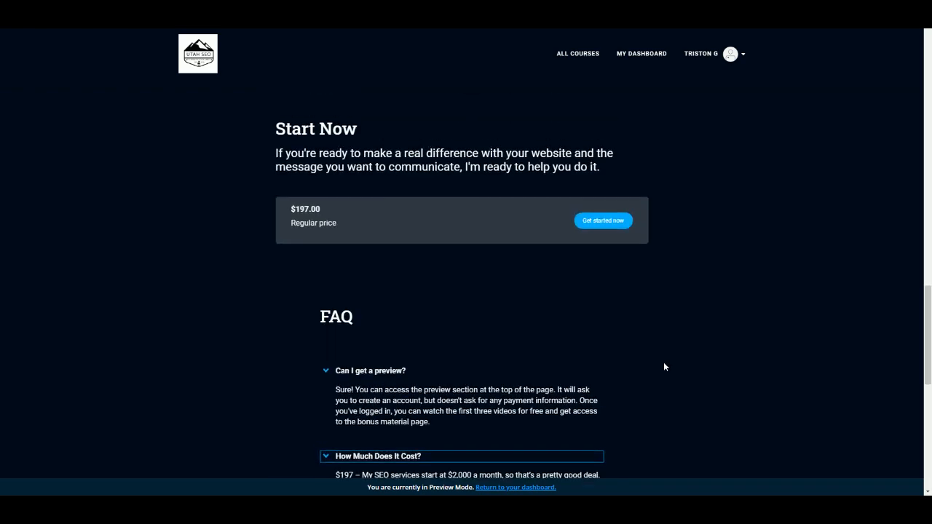
{"action": "scroll", "coordinate": [651, 353], "scroll_direction": "up", "scroll_amount": 10}
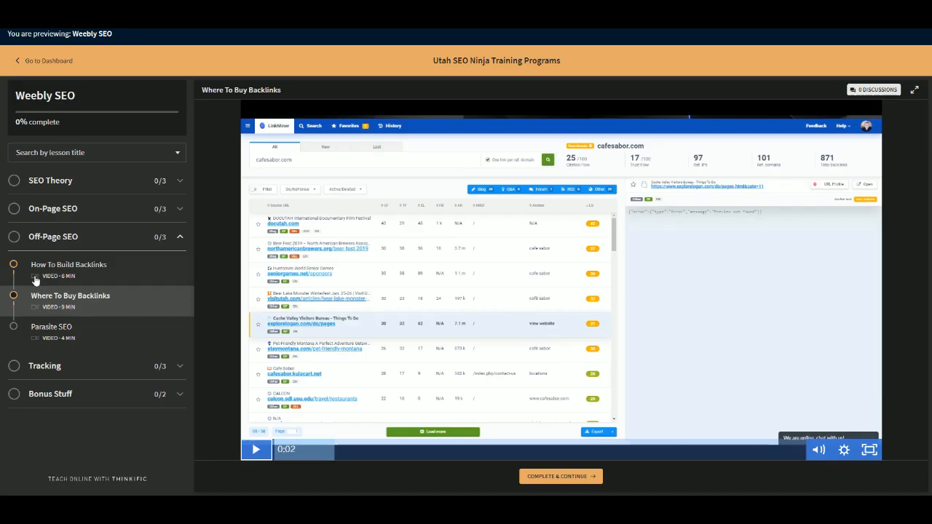
Expand the SEO Theory, On-Page SEO, Off-Page SEO, Tracking and Bonus Stuff chapters in turn to review their lessons.
{"action": "left_click", "coordinate": [178, 182]}
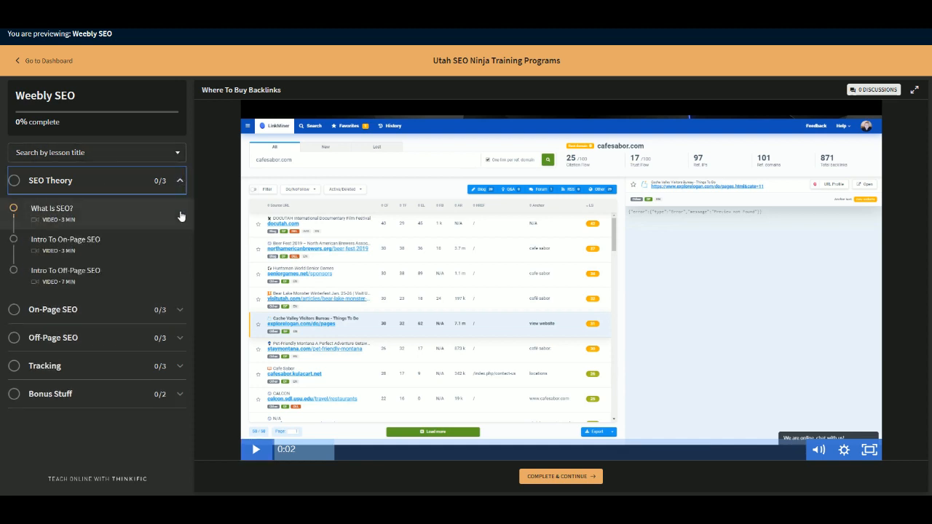
{"action": "left_click", "coordinate": [178, 310]}
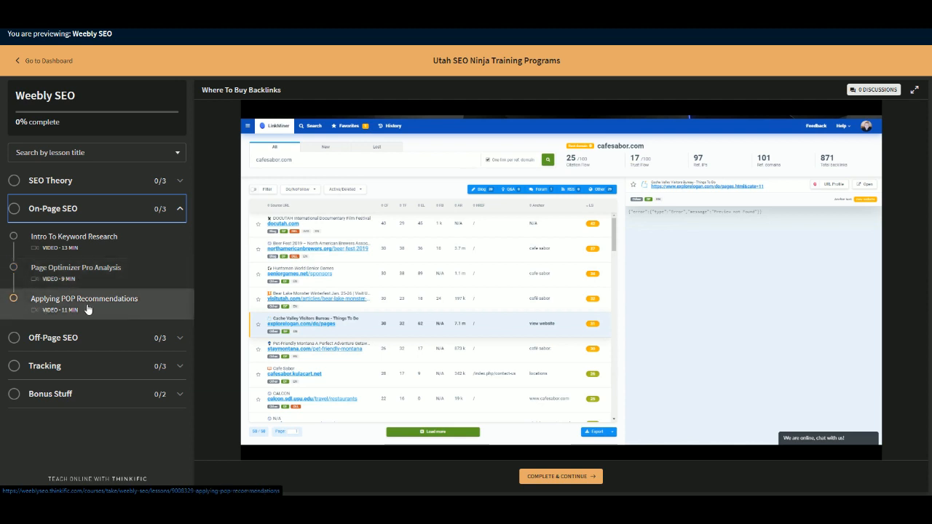
{"action": "left_click", "coordinate": [177, 339]}
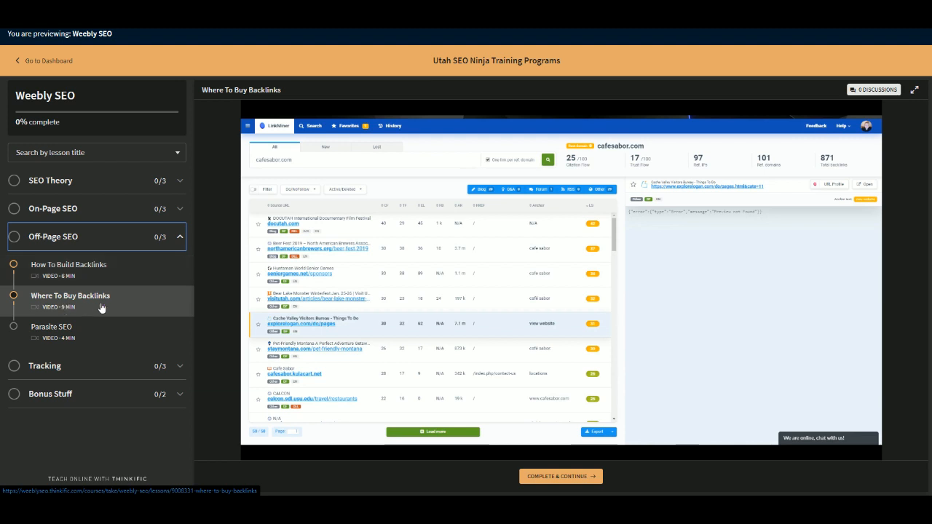
{"action": "left_click", "coordinate": [179, 372]}
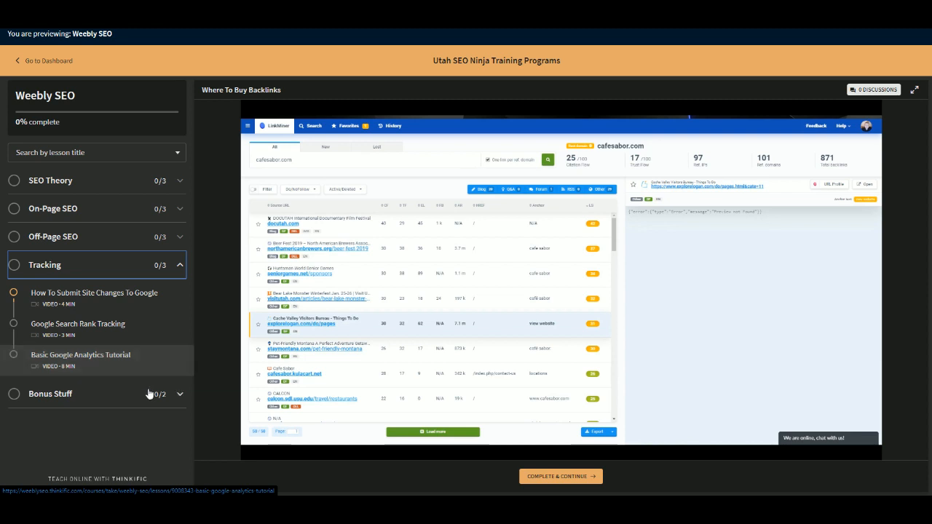
{"action": "left_click", "coordinate": [177, 396]}
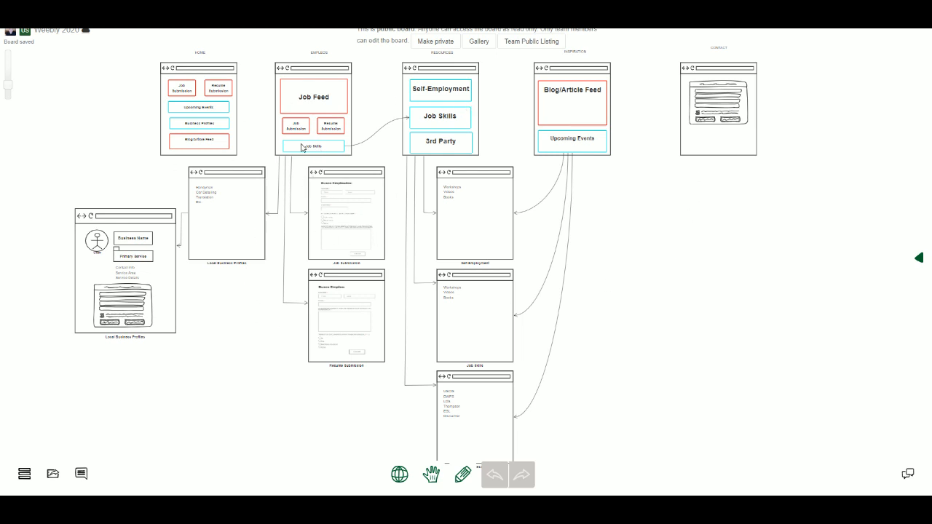
Examine the Local Business Profiles wireframes on the Weebly 2020 board, undoing any accidental change.
{"action": "scroll", "coordinate": [263, 218], "scroll_direction": "up", "scroll_amount": 5}
{"action": "left_click_drag", "start_coordinate": [266, 284], "coordinate": [285, 273]}
{"action": "key", "text": "ctrl+z"}
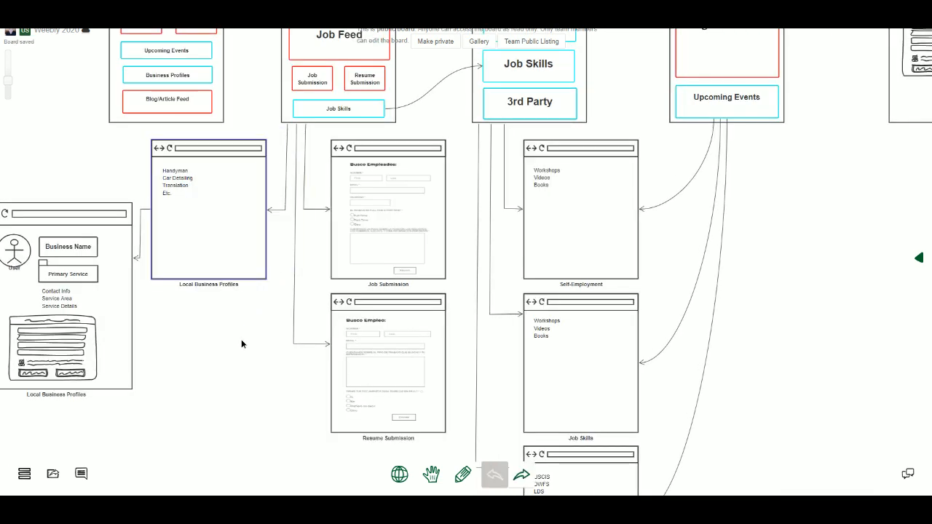
{"action": "left_click_drag", "start_coordinate": [239, 347], "coordinate": [289, 316]}
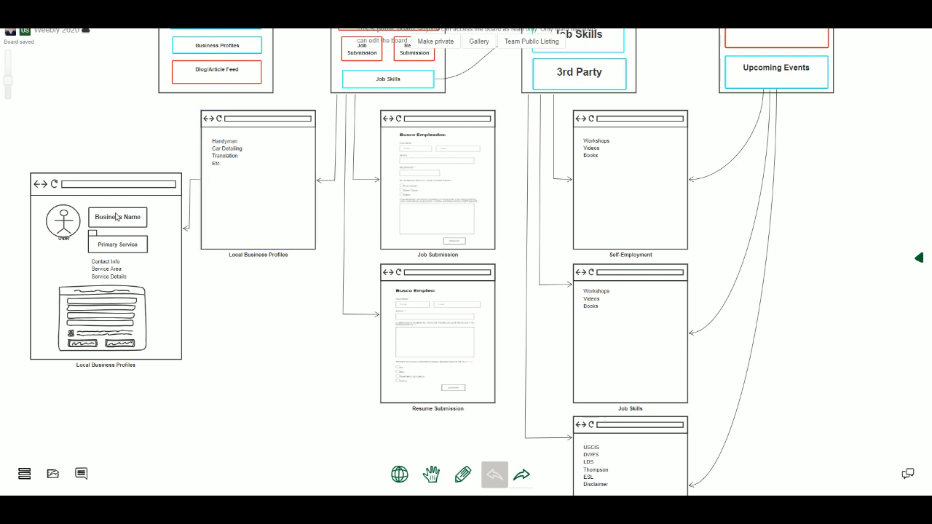
{"action": "left_click_drag", "start_coordinate": [539, 198], "coordinate": [427, 283]}
Examine the full site wireframe, from the Home, Empleos, Resources, Inspiration and Contact pages down to their linked subpages.
{"action": "scroll", "coordinate": [532, 159], "scroll_direction": "down", "scroll_amount": 3}
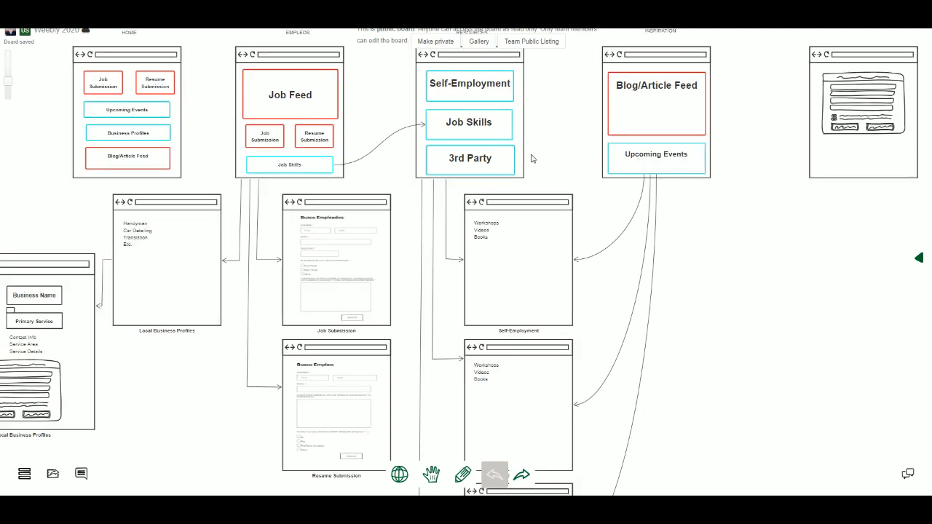
{"action": "left_click_drag", "start_coordinate": [715, 225], "coordinate": [689, 273]}
{"action": "scroll", "coordinate": [690, 273], "scroll_direction": "down", "scroll_amount": 1}
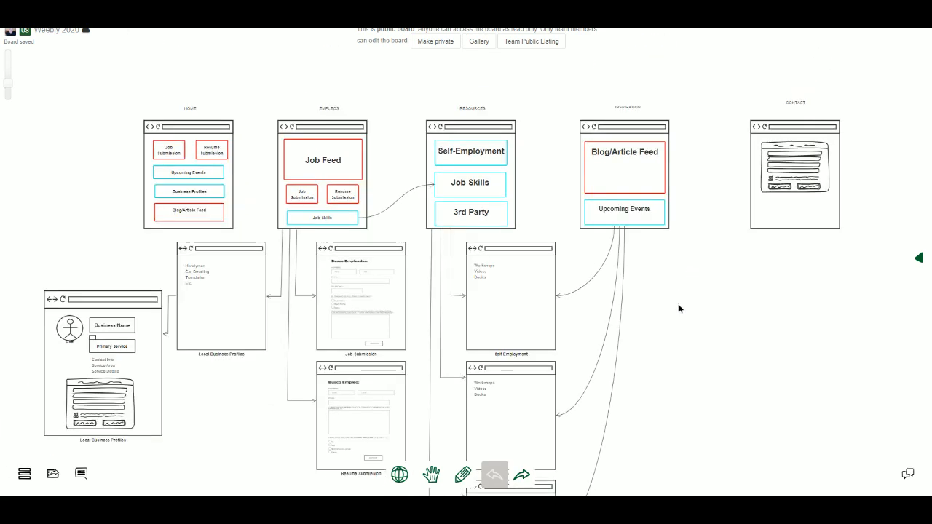
{"action": "left_click_drag", "start_coordinate": [677, 311], "coordinate": [704, 255]}
{"action": "scroll", "coordinate": [695, 277], "scroll_direction": "down", "scroll_amount": 1}
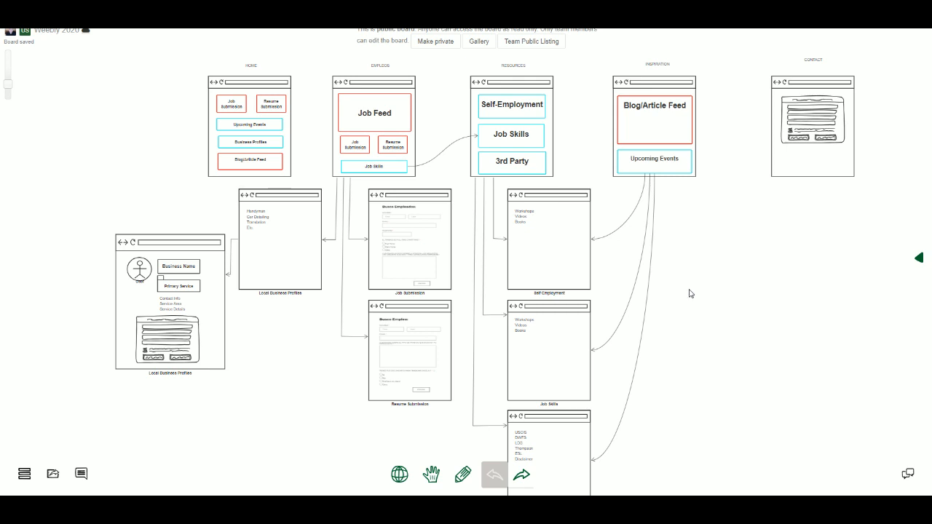
{"action": "scroll", "coordinate": [720, 298], "scroll_direction": "down", "scroll_amount": 2}
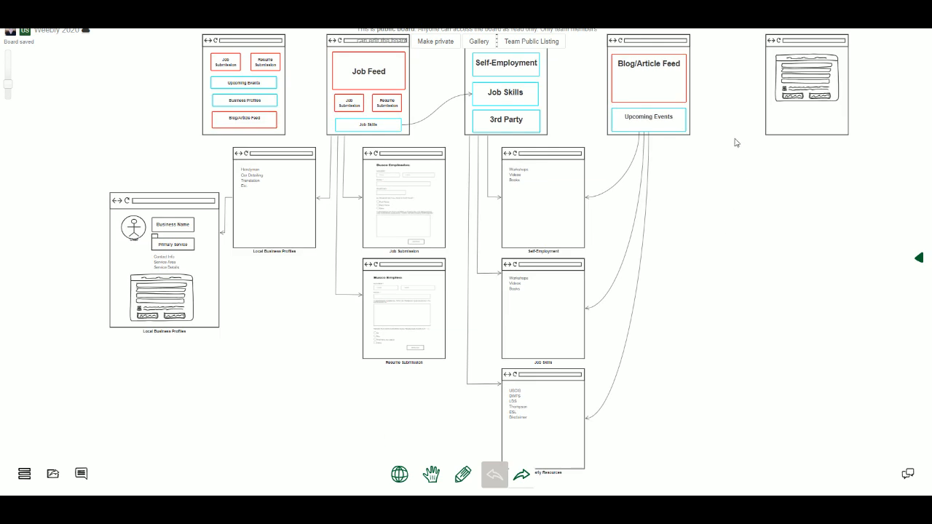
{"action": "scroll", "coordinate": [731, 223], "scroll_direction": "down", "scroll_amount": 3}
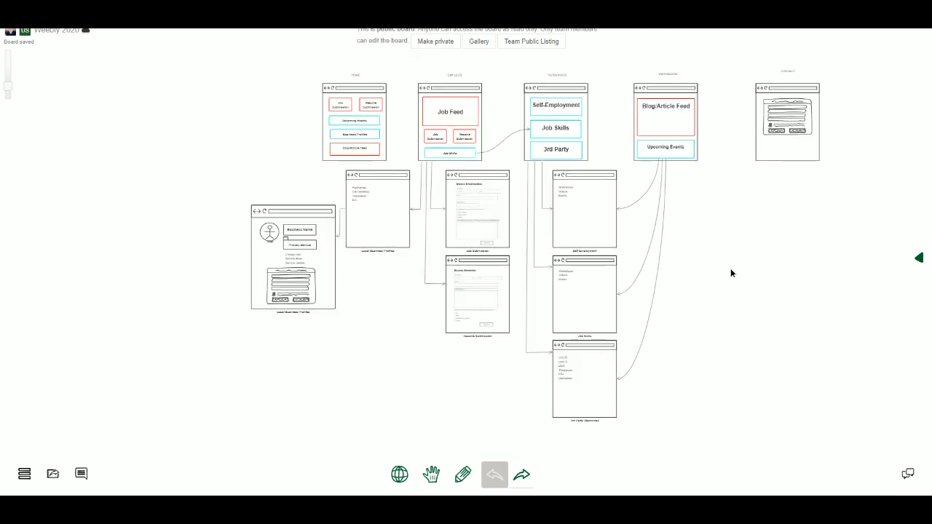
{"action": "scroll", "coordinate": [733, 266], "scroll_direction": "up", "scroll_amount": 1}
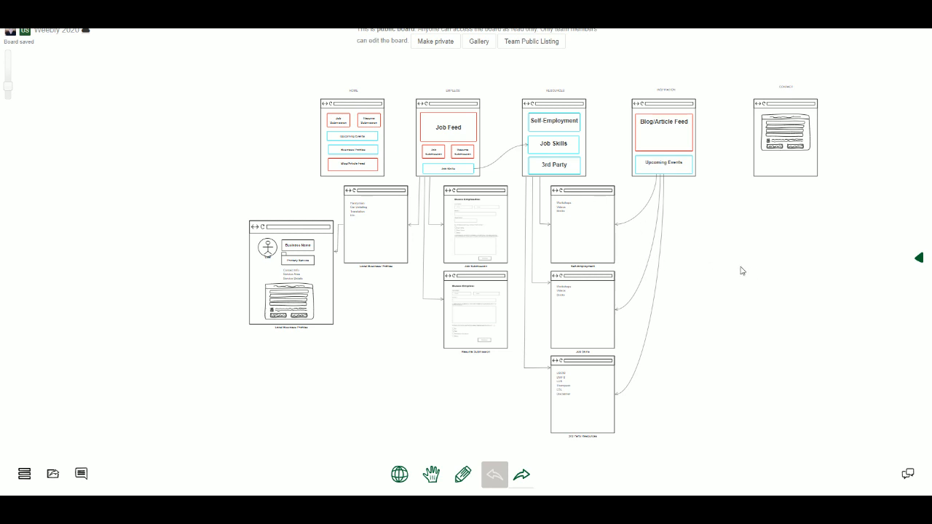
{"action": "scroll", "coordinate": [726, 272], "scroll_direction": "down", "scroll_amount": 1}
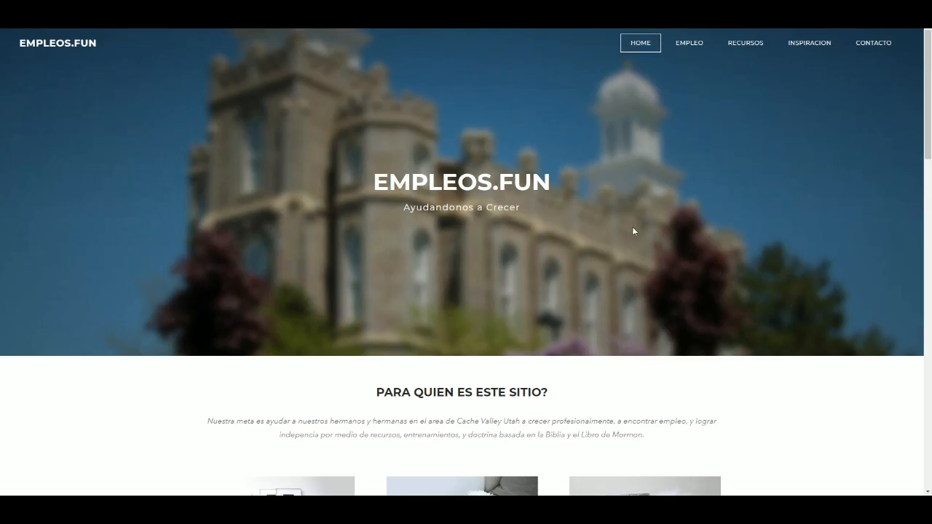
Examine the Empleos.fun home page from its banner to the "Para quien es este sitio?" text and the image grid below it.
{"action": "scroll", "coordinate": [594, 313], "scroll_direction": "down", "scroll_amount": 2}
{"action": "scroll", "coordinate": [600, 310], "scroll_direction": "up", "scroll_amount": 2}
{"action": "scroll", "coordinate": [606, 299], "scroll_direction": "down", "scroll_amount": 3}
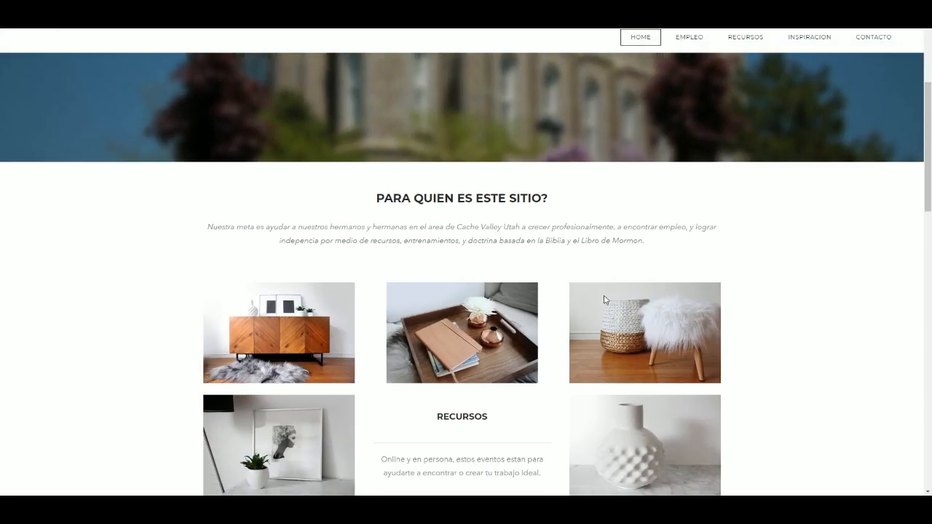
{"action": "scroll", "coordinate": [606, 293], "scroll_direction": "down", "scroll_amount": 2}
{"action": "scroll", "coordinate": [606, 287], "scroll_direction": "up", "scroll_amount": 4}
{"action": "scroll", "coordinate": [607, 281], "scroll_direction": "down", "scroll_amount": 2}
{"action": "scroll", "coordinate": [608, 285], "scroll_direction": "down", "scroll_amount": 1}
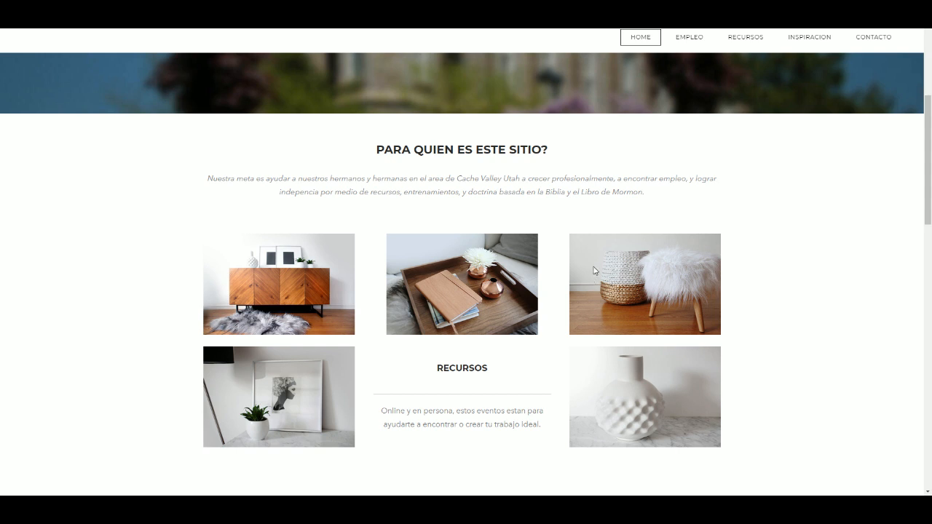
{"action": "scroll", "coordinate": [798, 284], "scroll_direction": "down", "scroll_amount": 2}
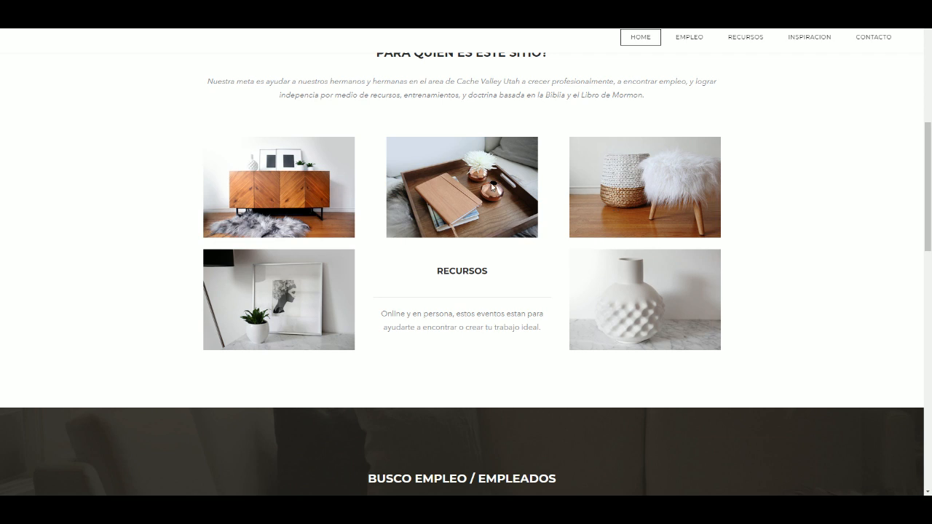
Review the home page's Busco Empleo / Empleados, Negocios Locales and business promotion sections, returning to the local business images.
{"action": "scroll", "coordinate": [379, 286], "scroll_direction": "down", "scroll_amount": 2}
{"action": "scroll", "coordinate": [379, 285], "scroll_direction": "down", "scroll_amount": 3}
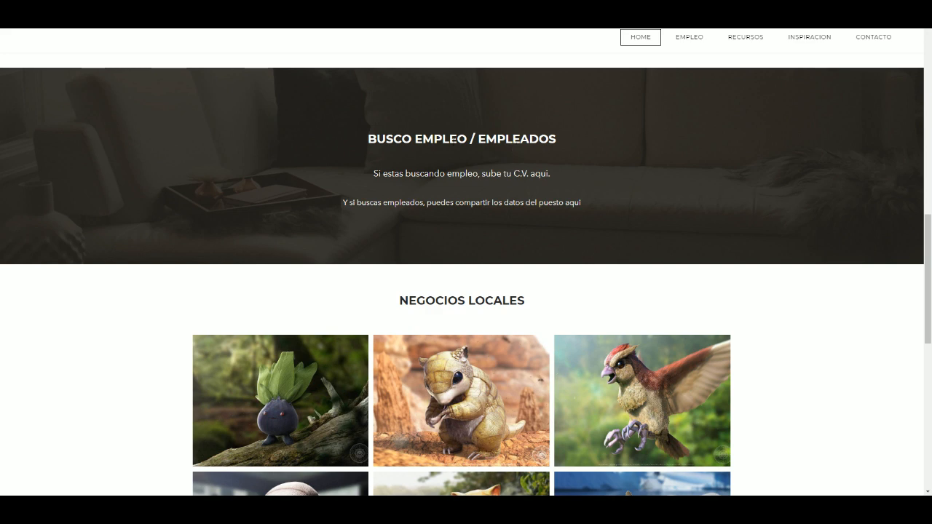
{"action": "scroll", "coordinate": [508, 190], "scroll_direction": "down", "scroll_amount": 3}
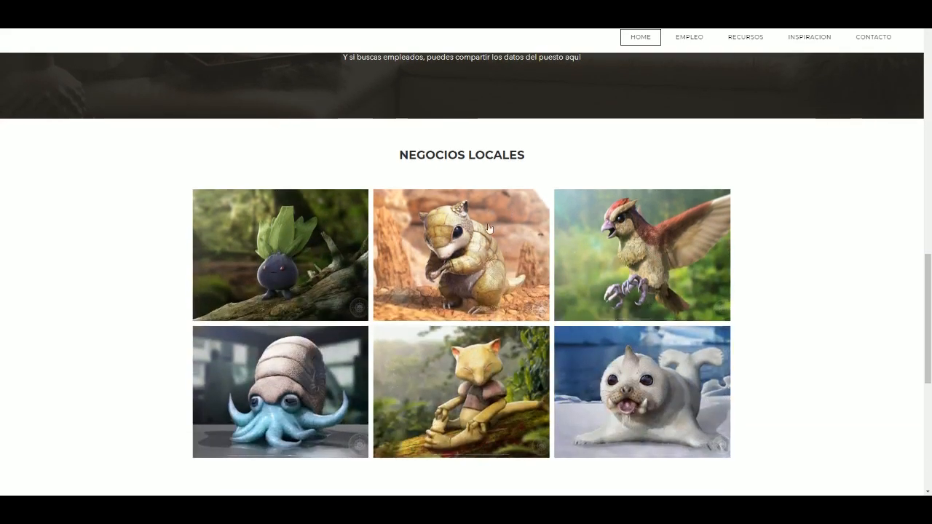
{"action": "scroll", "coordinate": [492, 313], "scroll_direction": "down", "scroll_amount": 1}
{"action": "scroll", "coordinate": [476, 267], "scroll_direction": "down", "scroll_amount": 2}
{"action": "scroll", "coordinate": [493, 279], "scroll_direction": "up", "scroll_amount": 3}
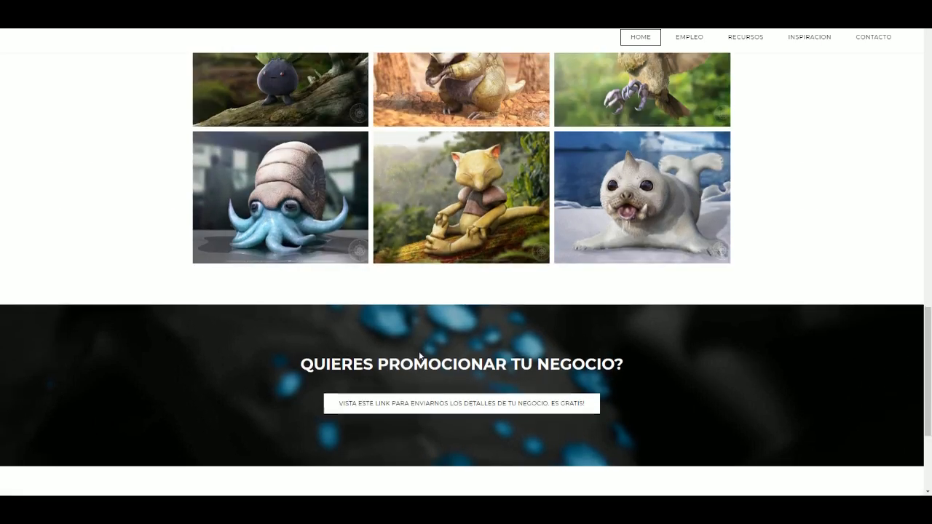
Open the first local business in Negocios Locales and review its profile's description, social links, contact form and comments area.
{"action": "left_click", "coordinate": [312, 179]}
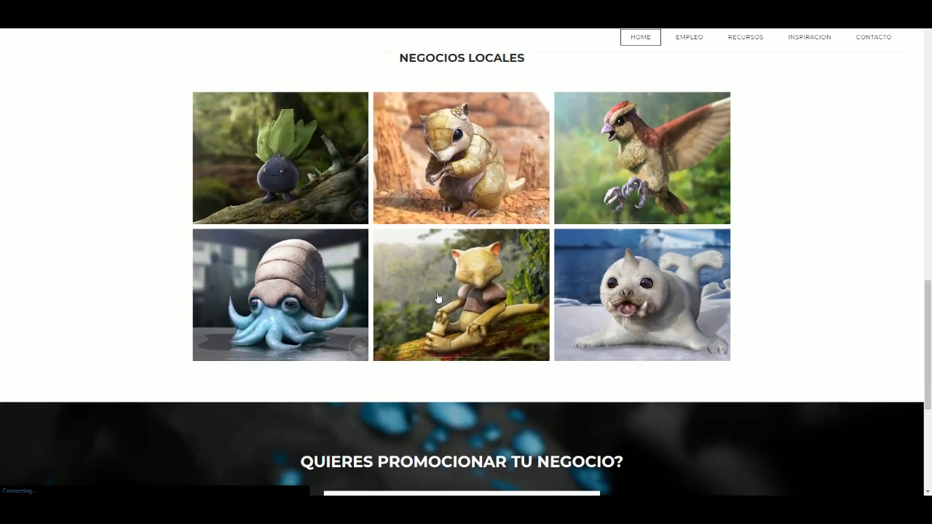
{"action": "scroll", "coordinate": [437, 294], "scroll_direction": "down", "scroll_amount": 4}
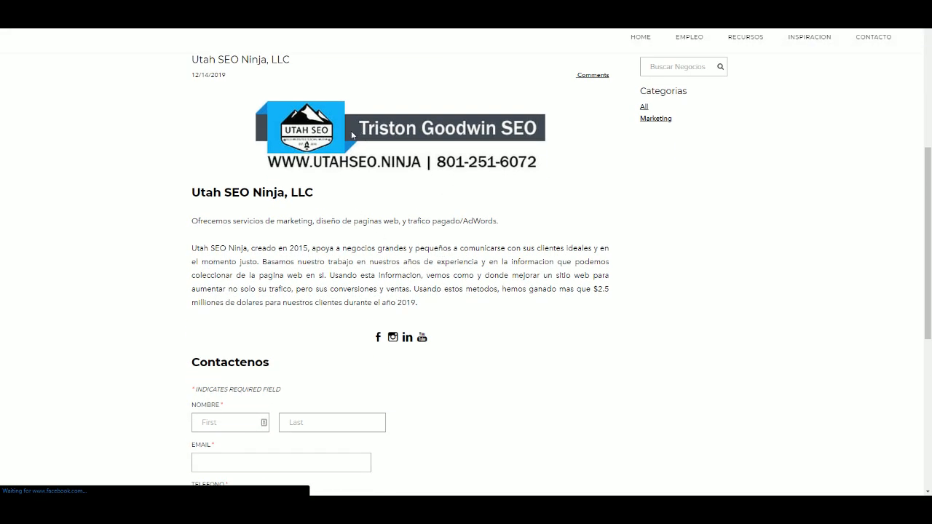
{"action": "scroll", "coordinate": [353, 288], "scroll_direction": "down", "scroll_amount": 1}
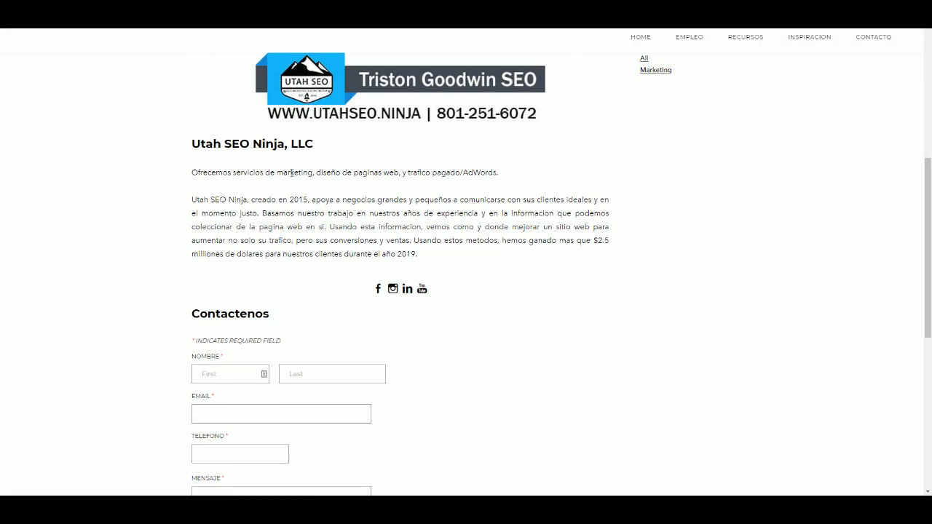
{"action": "left_click_drag", "start_coordinate": [343, 173], "coordinate": [481, 174]}
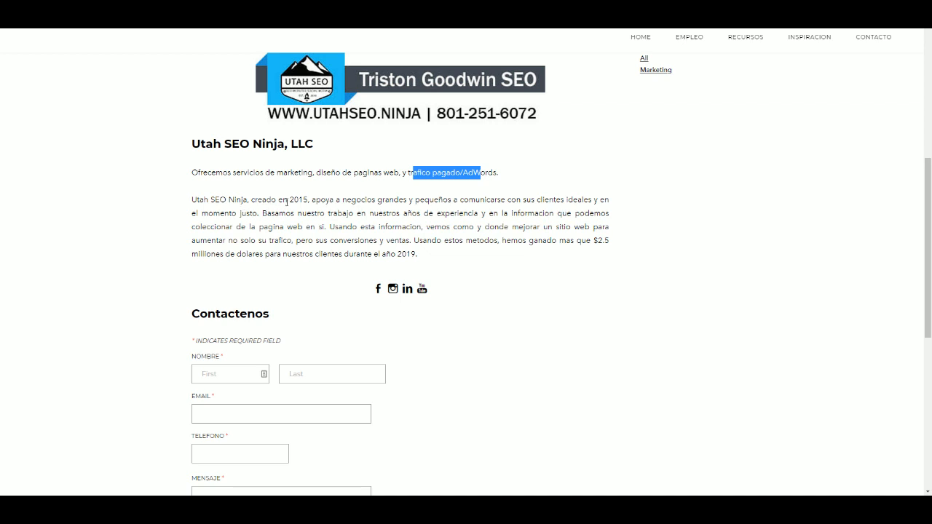
{"action": "scroll", "coordinate": [498, 301], "scroll_direction": "down", "scroll_amount": 1}
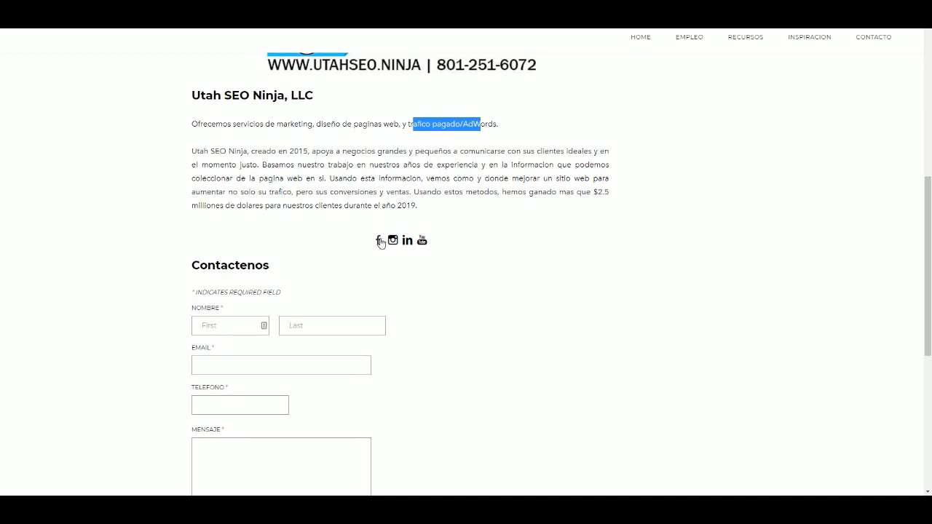
{"action": "scroll", "coordinate": [470, 281], "scroll_direction": "down", "scroll_amount": 1}
{"action": "scroll", "coordinate": [364, 299], "scroll_direction": "down", "scroll_amount": 3}
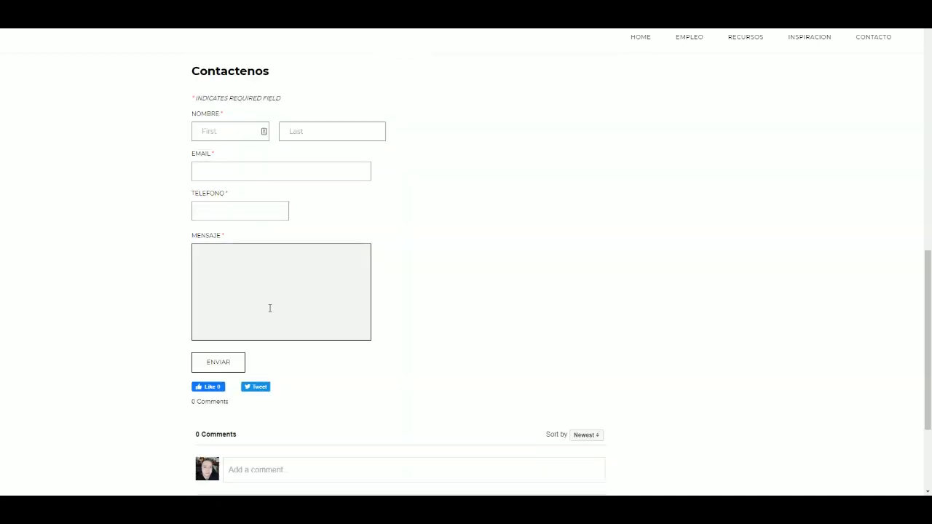
{"action": "scroll", "coordinate": [453, 255], "scroll_direction": "down", "scroll_amount": 2}
{"action": "scroll", "coordinate": [453, 255], "scroll_direction": "up", "scroll_amount": 2}
{"action": "scroll", "coordinate": [445, 252], "scroll_direction": "down", "scroll_amount": 2}
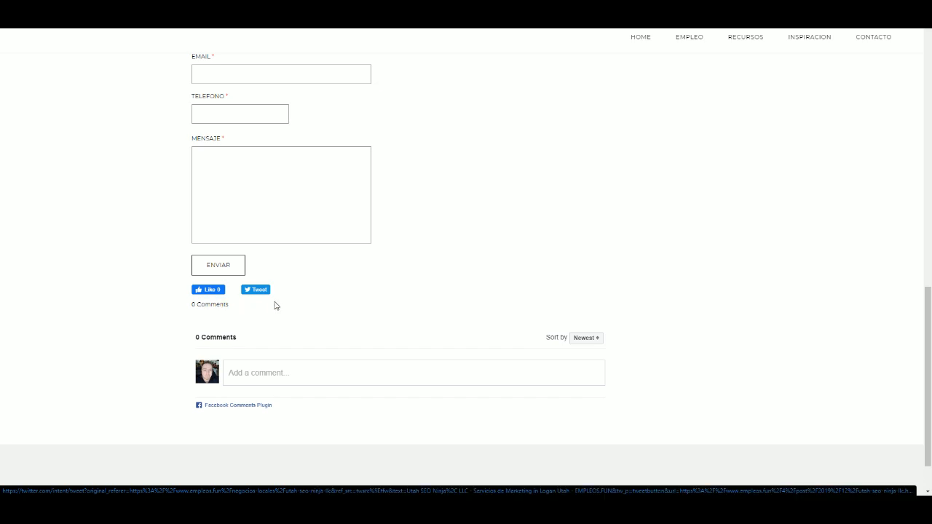
Look over the Utah SEO Ninja, LLC profile again from its header to the contact form, clearing the text selection.
{"action": "scroll", "coordinate": [469, 284], "scroll_direction": "up", "scroll_amount": 1}
{"action": "scroll", "coordinate": [469, 283], "scroll_direction": "up", "scroll_amount": 7}
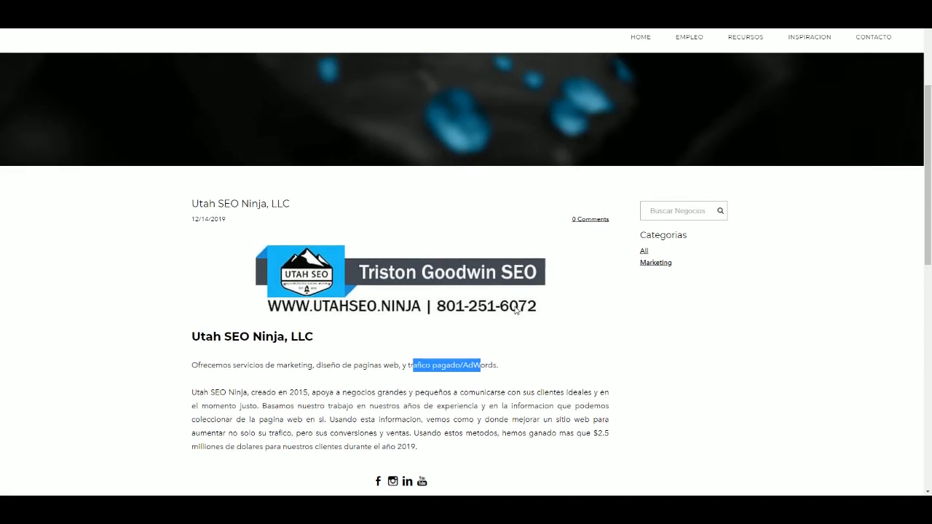
{"action": "scroll", "coordinate": [535, 319], "scroll_direction": "down", "scroll_amount": 2}
{"action": "scroll", "coordinate": [536, 321], "scroll_direction": "down", "scroll_amount": 6}
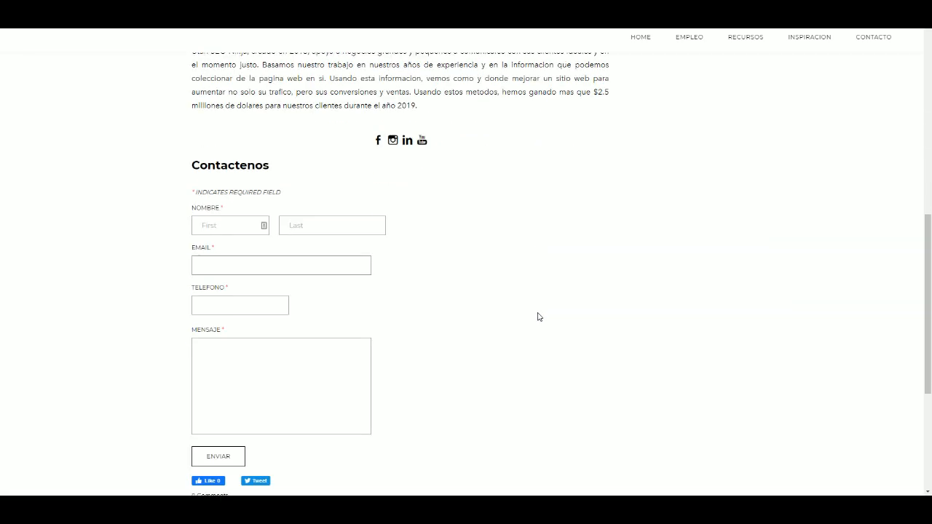
{"action": "scroll", "coordinate": [539, 317], "scroll_direction": "up", "scroll_amount": 3}
{"action": "scroll", "coordinate": [534, 314], "scroll_direction": "up", "scroll_amount": 2}
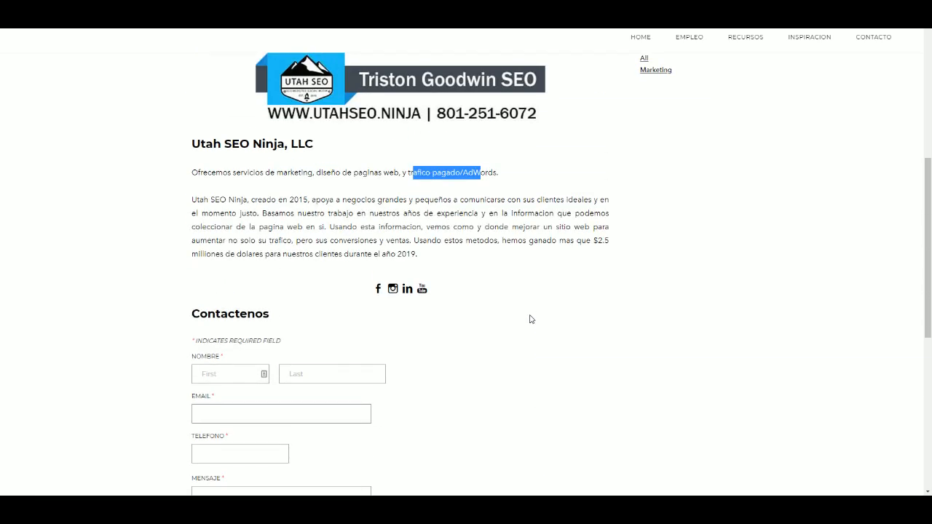
{"action": "left_click", "coordinate": [511, 204]}
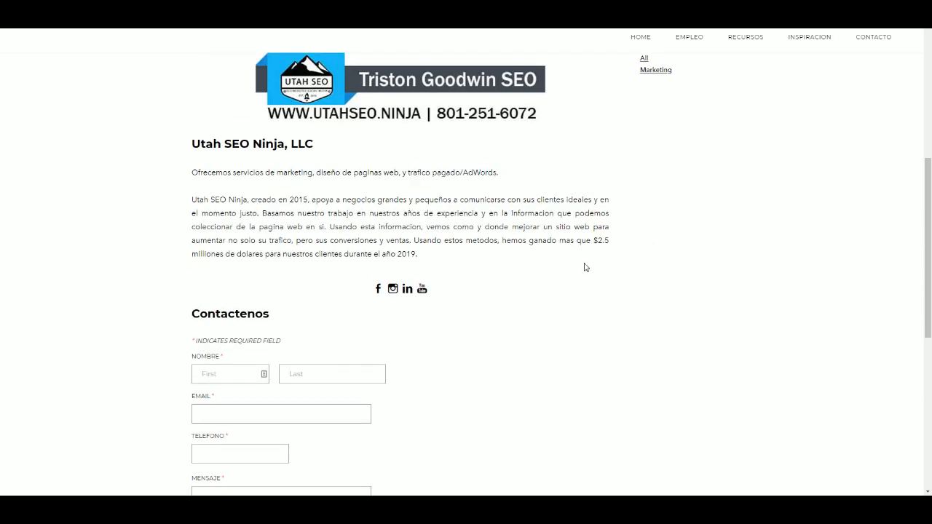
{"action": "scroll", "coordinate": [576, 277], "scroll_direction": "up", "scroll_amount": 2}
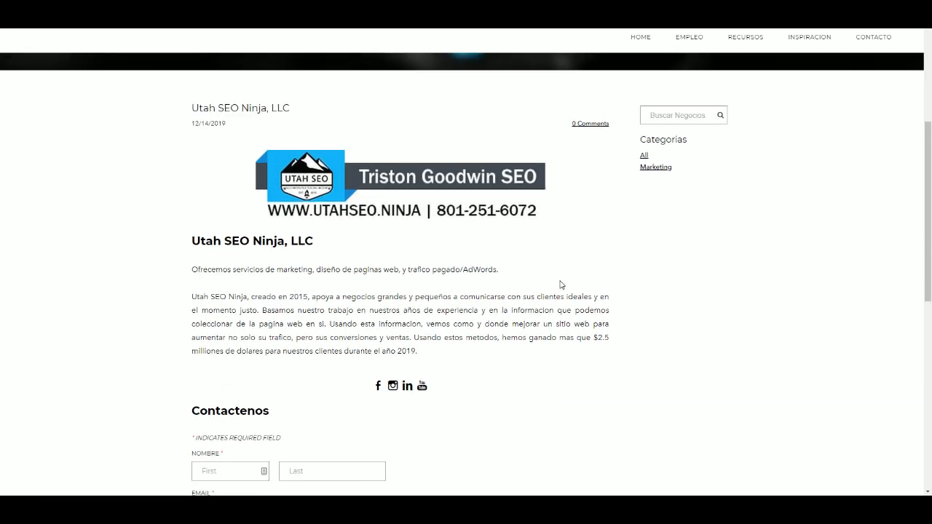
Show the local businesses in the Marketing category, review the listing and return to the start of the page.
{"action": "left_click", "coordinate": [654, 166]}
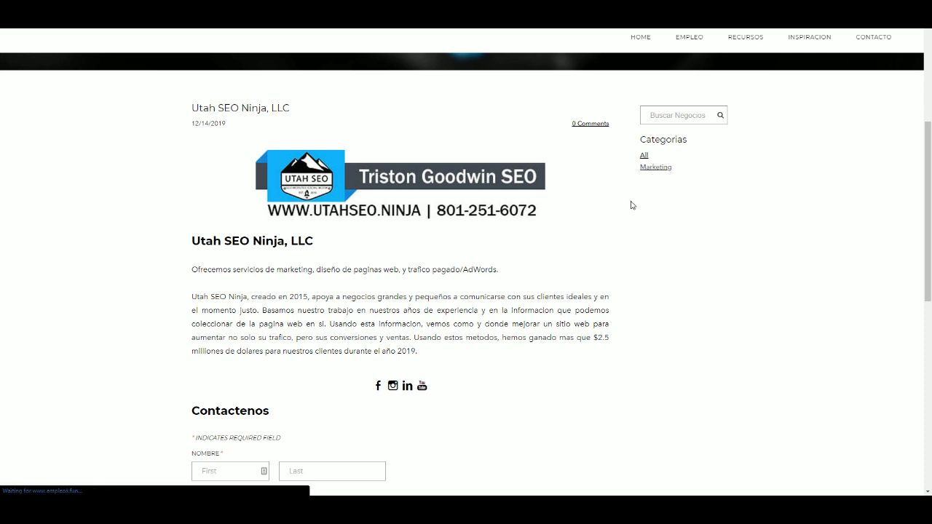
{"action": "scroll", "coordinate": [529, 285], "scroll_direction": "down", "scroll_amount": 3}
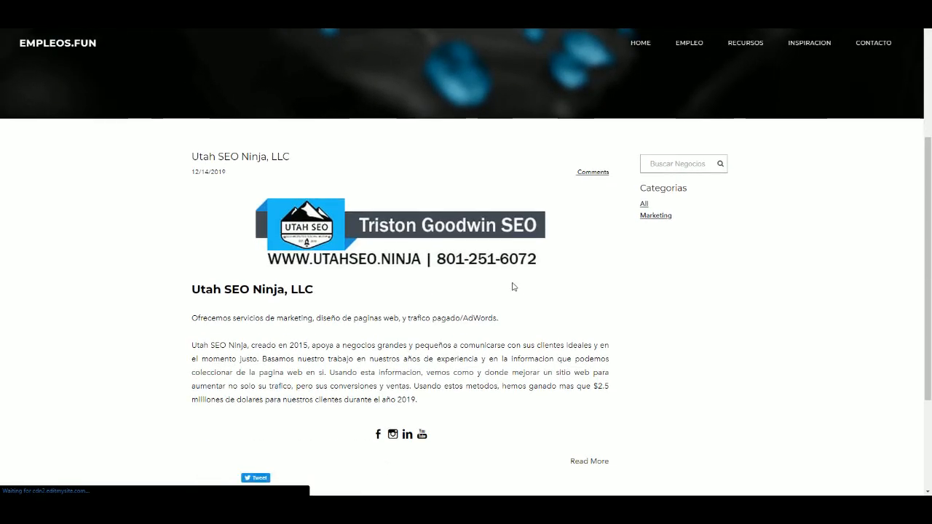
{"action": "scroll", "coordinate": [531, 280], "scroll_direction": "down", "scroll_amount": 2}
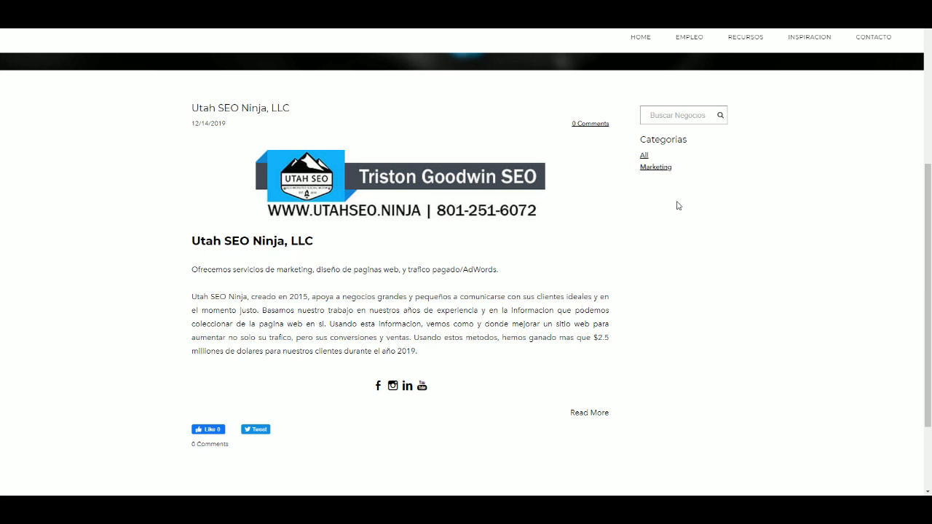
{"action": "scroll", "coordinate": [375, 245], "scroll_direction": "down", "scroll_amount": 2}
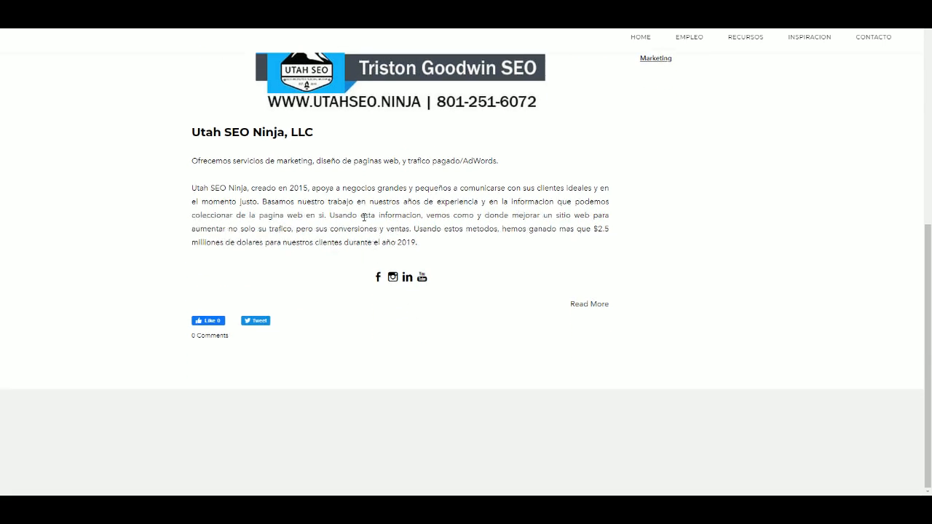
{"action": "scroll", "coordinate": [446, 248], "scroll_direction": "up", "scroll_amount": 5}
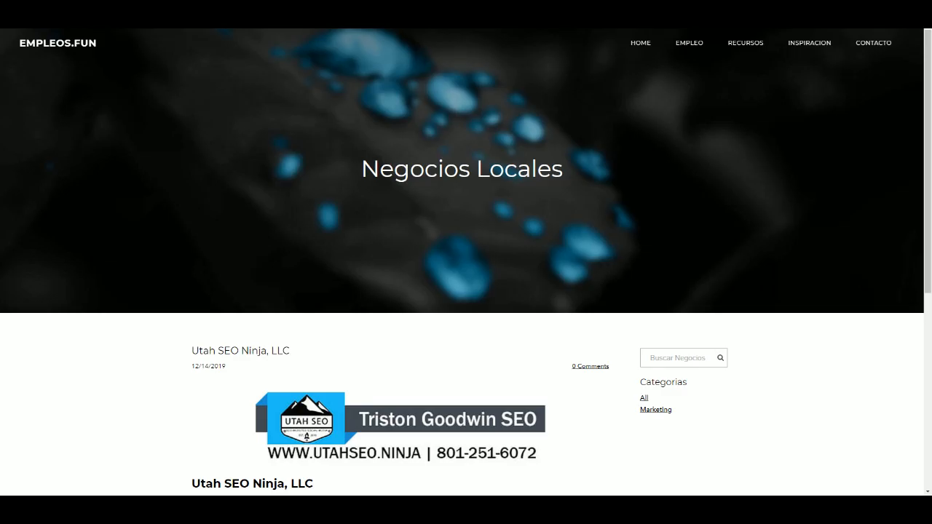
Open the Empleo page and examine the Busco Empleados and Busco Empleo forms, checking the job seeker's name fields without filling them in.
{"action": "left_click", "coordinate": [689, 43]}
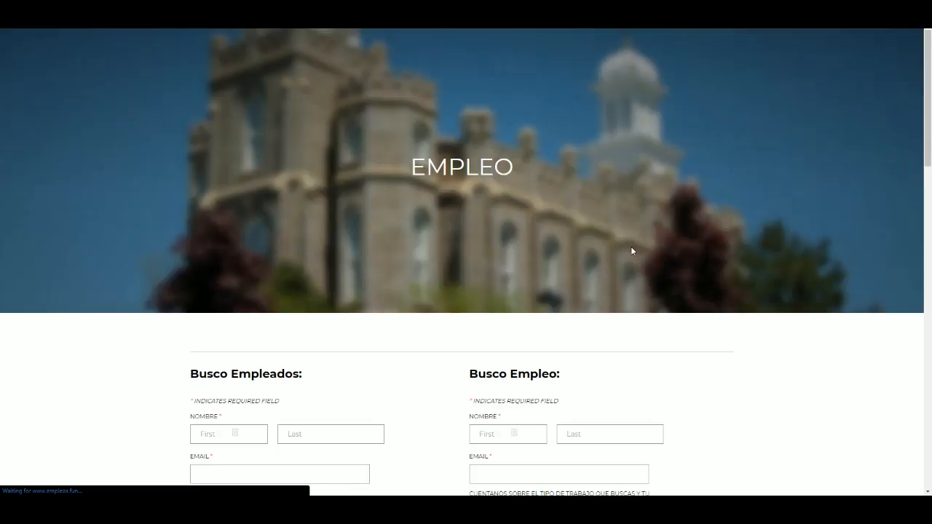
{"action": "scroll", "coordinate": [768, 393], "scroll_direction": "down", "scroll_amount": 3}
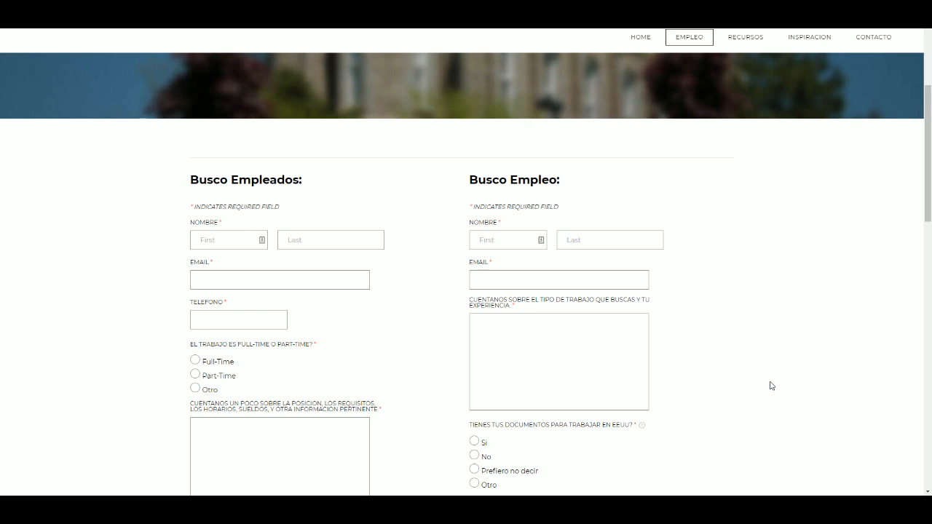
{"action": "scroll", "coordinate": [772, 378], "scroll_direction": "down", "scroll_amount": 1}
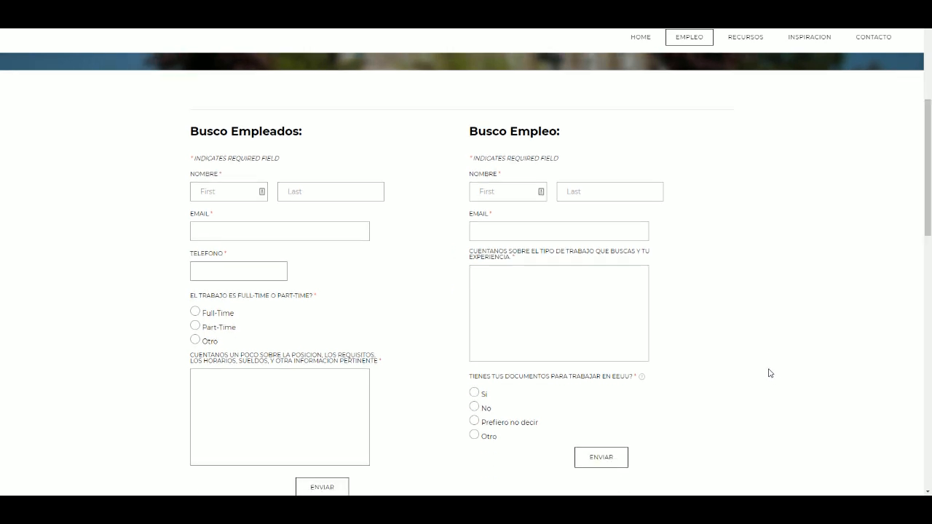
{"action": "scroll", "coordinate": [770, 377], "scroll_direction": "down", "scroll_amount": 1}
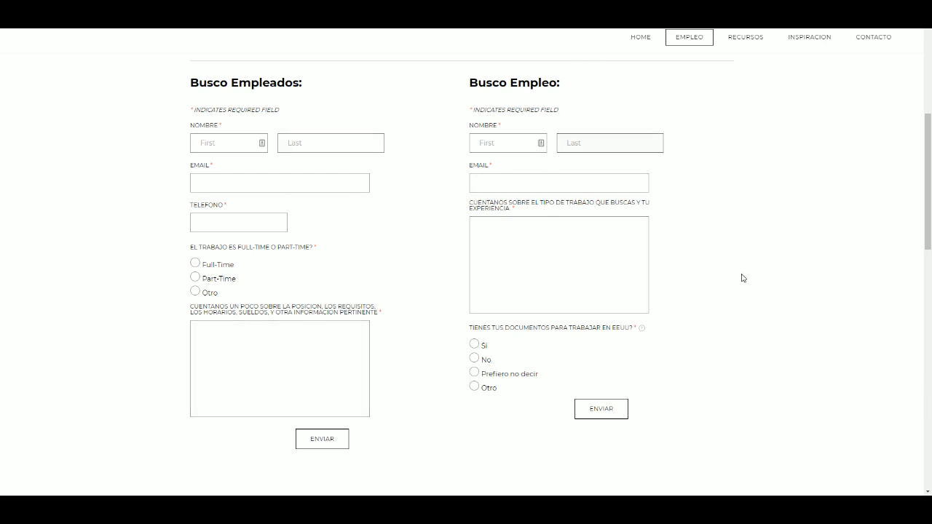
{"action": "scroll", "coordinate": [762, 308], "scroll_direction": "down", "scroll_amount": 3}
{"action": "scroll", "coordinate": [761, 310], "scroll_direction": "up", "scroll_amount": 3}
{"action": "left_click", "coordinate": [472, 145]}
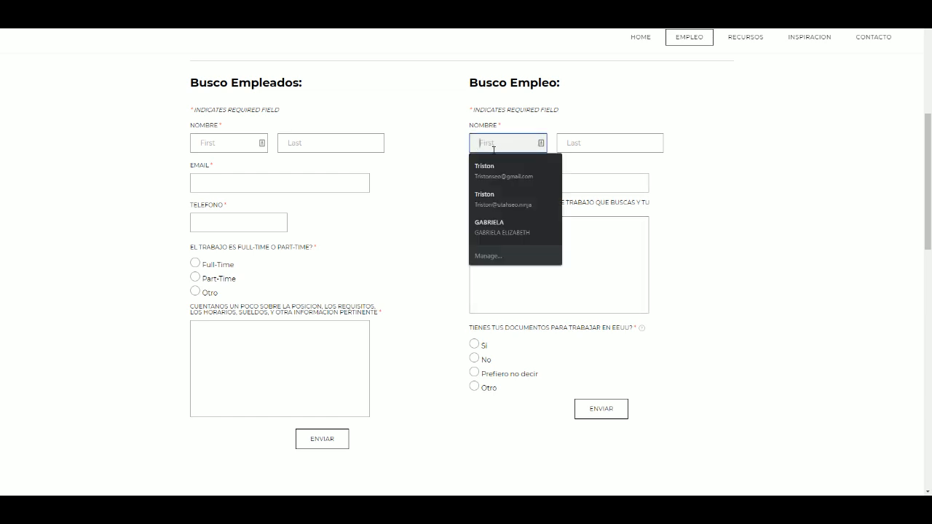
{"action": "left_click", "coordinate": [579, 144]}
{"action": "left_click", "coordinate": [757, 217]}
Examine the Job Feed 1, 2 and 3 galleries, then return to the start of the Empleo page and reveal its subpages.
{"action": "scroll", "coordinate": [744, 284], "scroll_direction": "down", "scroll_amount": 4}
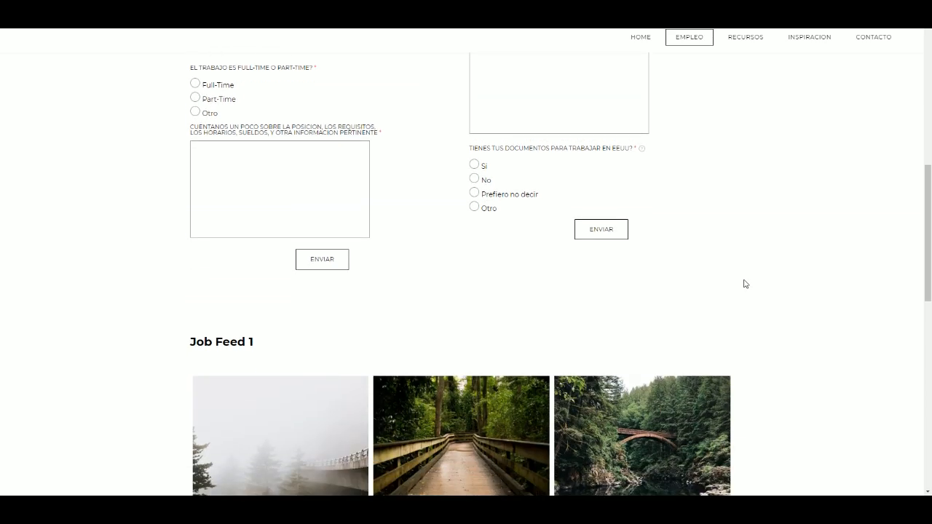
{"action": "scroll", "coordinate": [745, 281], "scroll_direction": "down", "scroll_amount": 4}
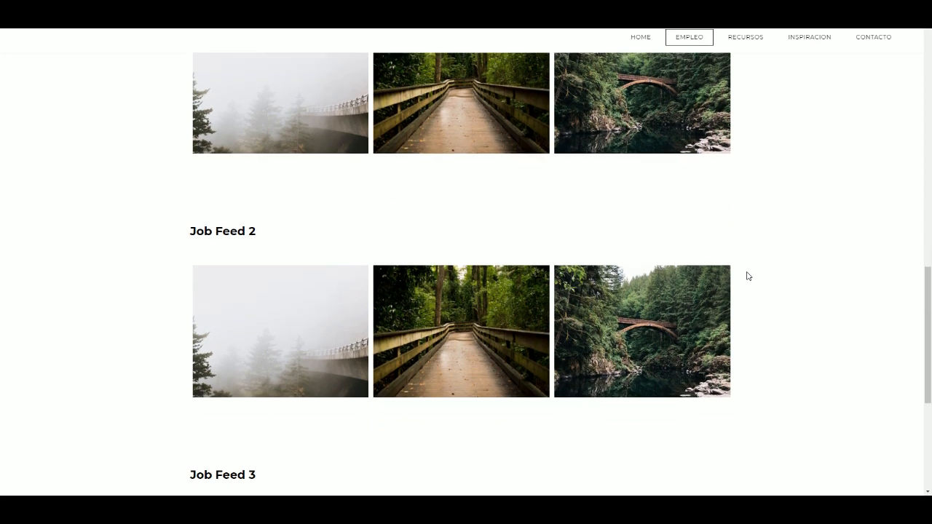
{"action": "scroll", "coordinate": [747, 277], "scroll_direction": "down", "scroll_amount": 4}
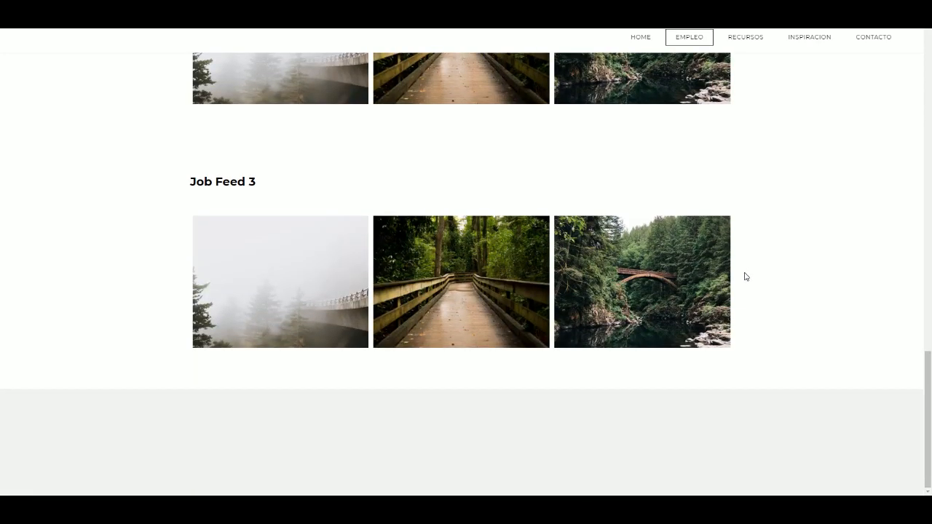
{"action": "scroll", "coordinate": [745, 273], "scroll_direction": "up", "scroll_amount": 4}
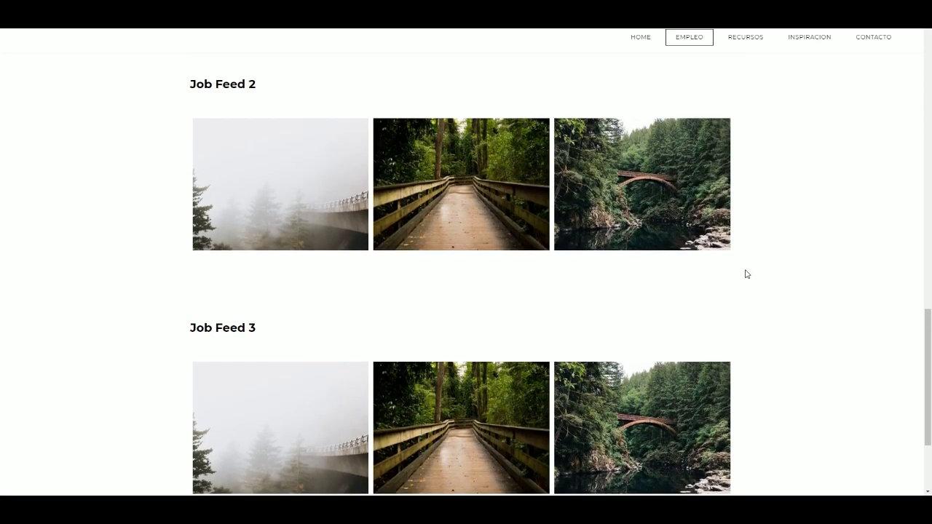
{"action": "scroll", "coordinate": [745, 274], "scroll_direction": "up", "scroll_amount": 2}
{"action": "scroll", "coordinate": [745, 274], "scroll_direction": "down", "scroll_amount": 1}
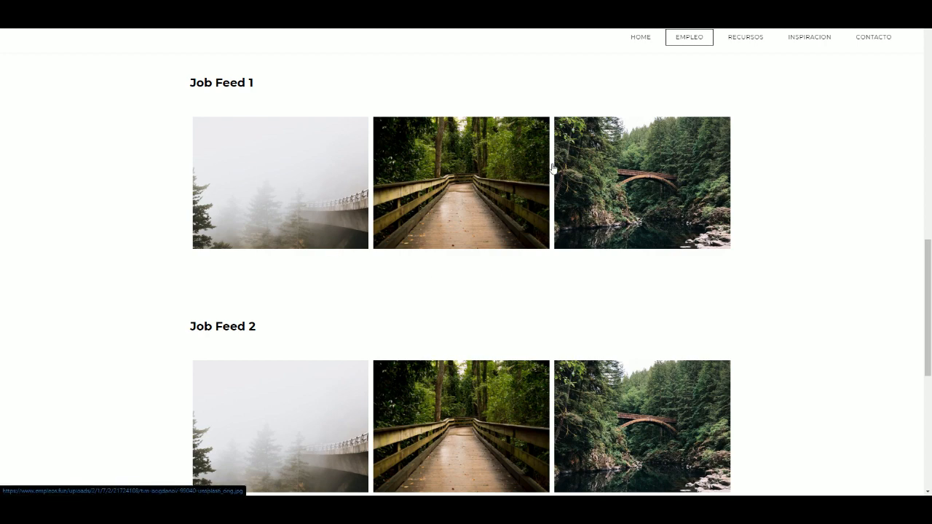
{"action": "scroll", "coordinate": [447, 368], "scroll_direction": "down", "scroll_amount": 5}
{"action": "scroll", "coordinate": [449, 351], "scroll_direction": "up", "scroll_amount": 4}
{"action": "scroll", "coordinate": [450, 349], "scroll_direction": "up", "scroll_amount": 15}
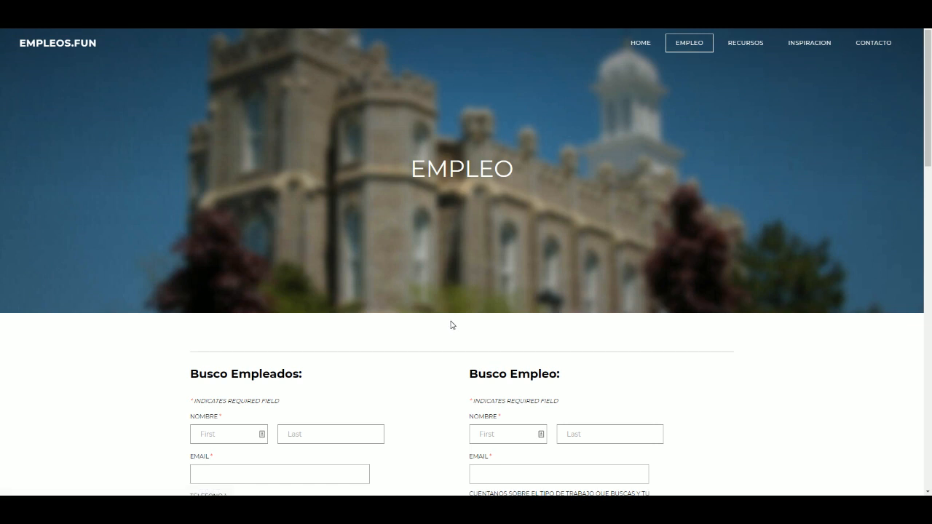
{"action": "mouse_move", "coordinate": [694, 51]}
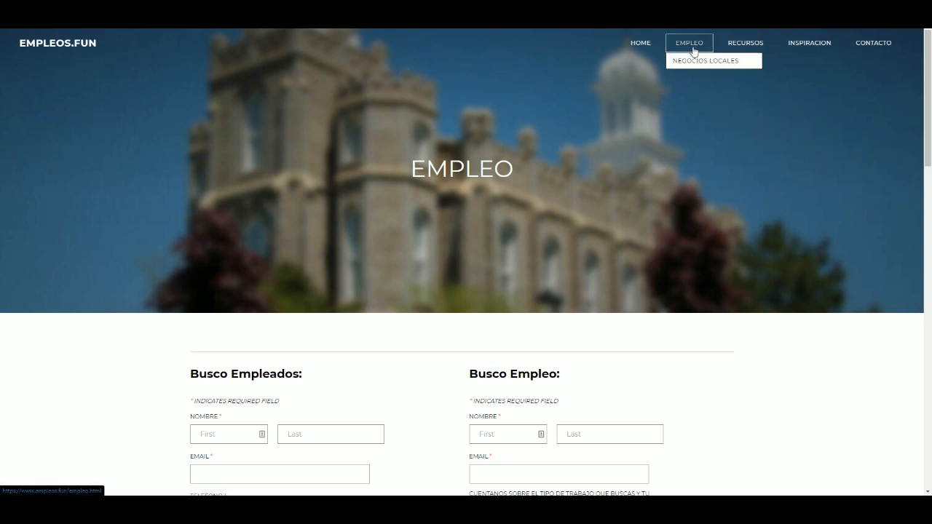
Open the Recursos page and examine its Emprendedores, Encontrar Trabajo and Recursos Externos galleries, highlighting the word Externos.
{"action": "left_click", "coordinate": [752, 47]}
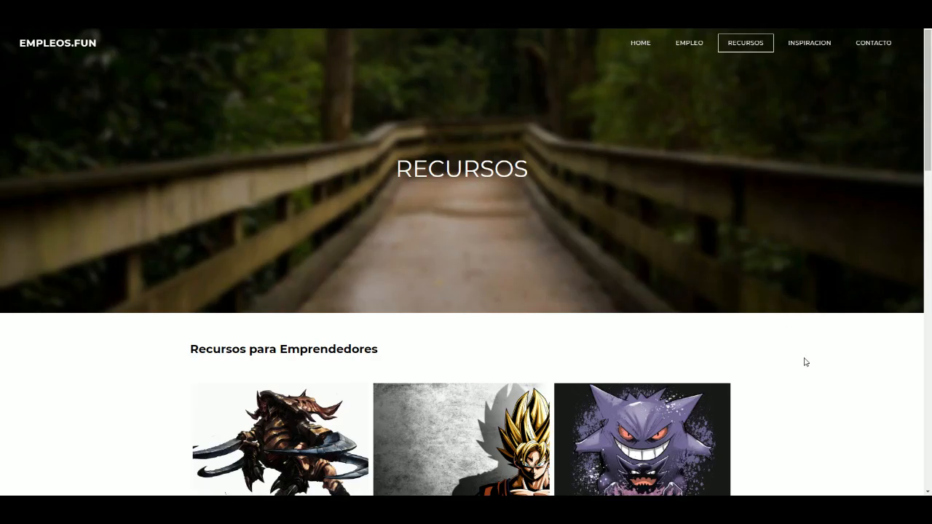
{"action": "scroll", "coordinate": [804, 362], "scroll_direction": "down", "scroll_amount": 3}
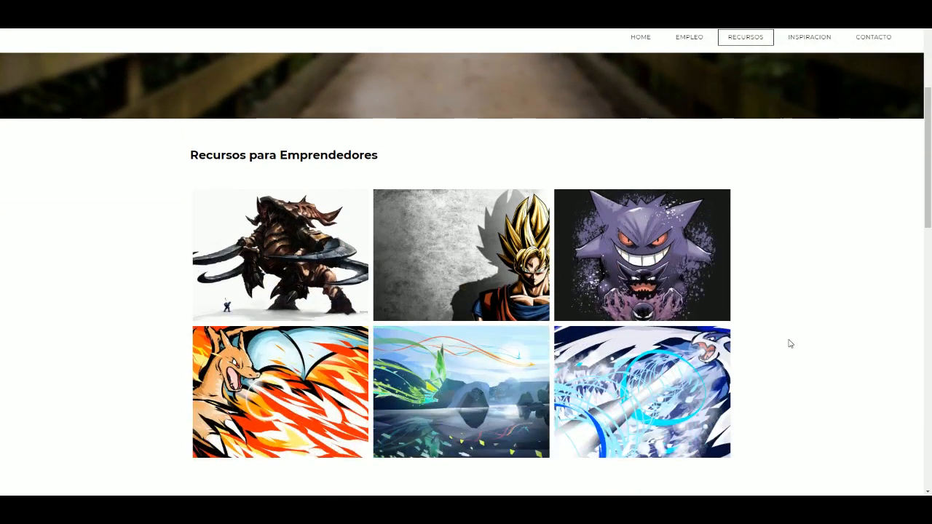
{"action": "scroll", "coordinate": [787, 342], "scroll_direction": "down", "scroll_amount": 2}
{"action": "scroll", "coordinate": [656, 292], "scroll_direction": "down", "scroll_amount": 3}
{"action": "scroll", "coordinate": [661, 301], "scroll_direction": "down", "scroll_amount": 2}
{"action": "triple_click", "coordinate": [356, 146]}
{"action": "scroll", "coordinate": [160, 395], "scroll_direction": "down", "scroll_amount": 5}
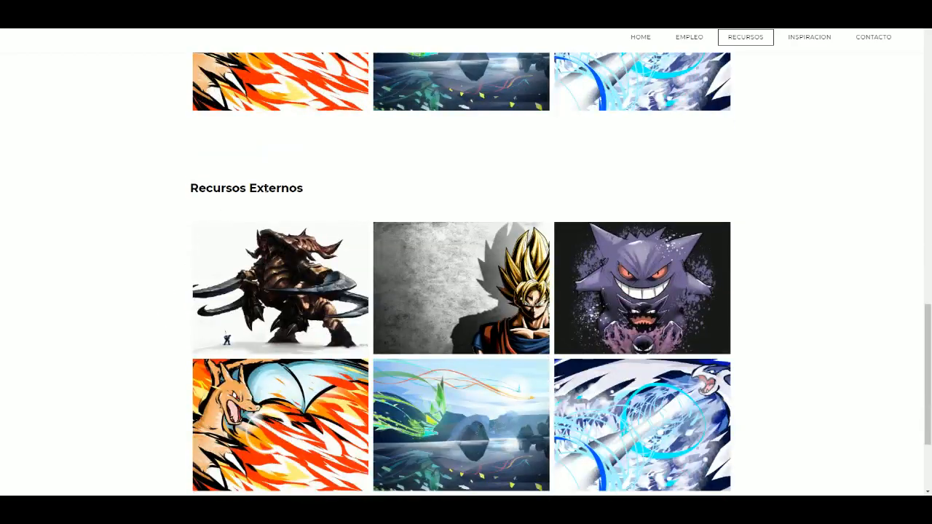
{"action": "double_click", "coordinate": [276, 188]}
{"action": "scroll", "coordinate": [153, 279], "scroll_direction": "down", "scroll_amount": 3}
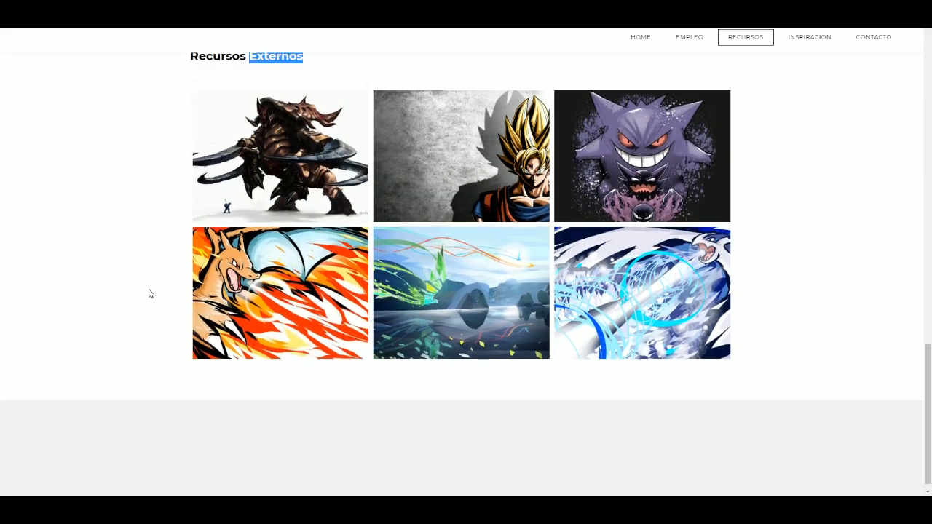
Review the three Recursos galleries once more and return to the start of the page.
{"action": "scroll", "coordinate": [150, 294], "scroll_direction": "up", "scroll_amount": 10}
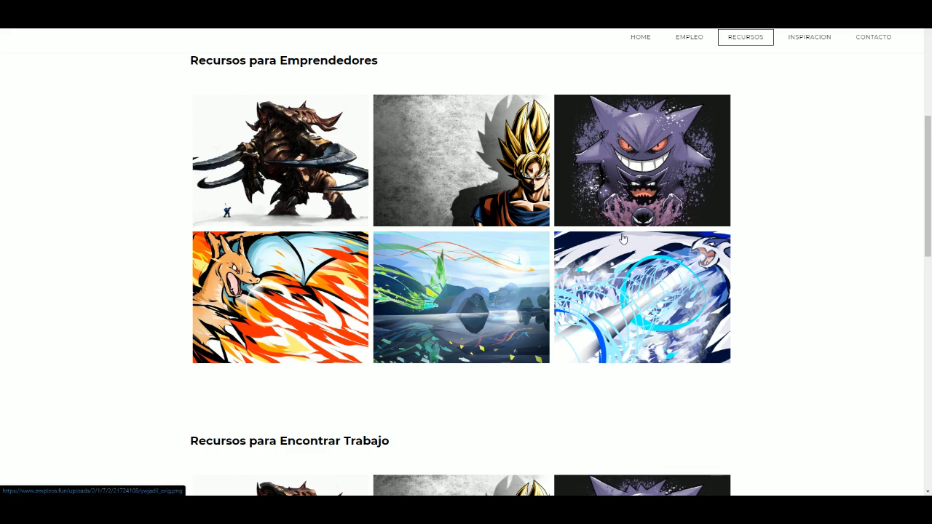
{"action": "scroll", "coordinate": [402, 216], "scroll_direction": "down", "scroll_amount": 1}
{"action": "scroll", "coordinate": [402, 217], "scroll_direction": "down", "scroll_amount": 4}
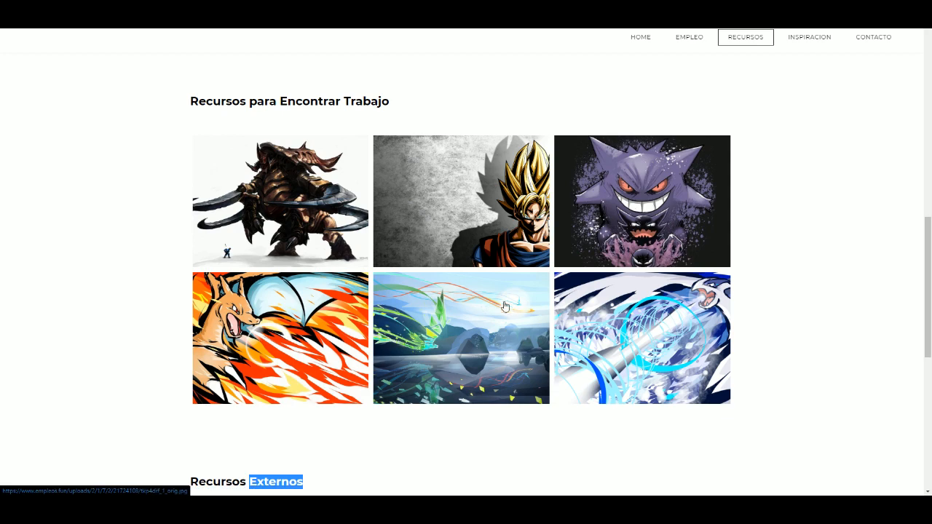
{"action": "scroll", "coordinate": [503, 306], "scroll_direction": "down", "scroll_amount": 2}
{"action": "scroll", "coordinate": [510, 304], "scroll_direction": "down", "scroll_amount": 4}
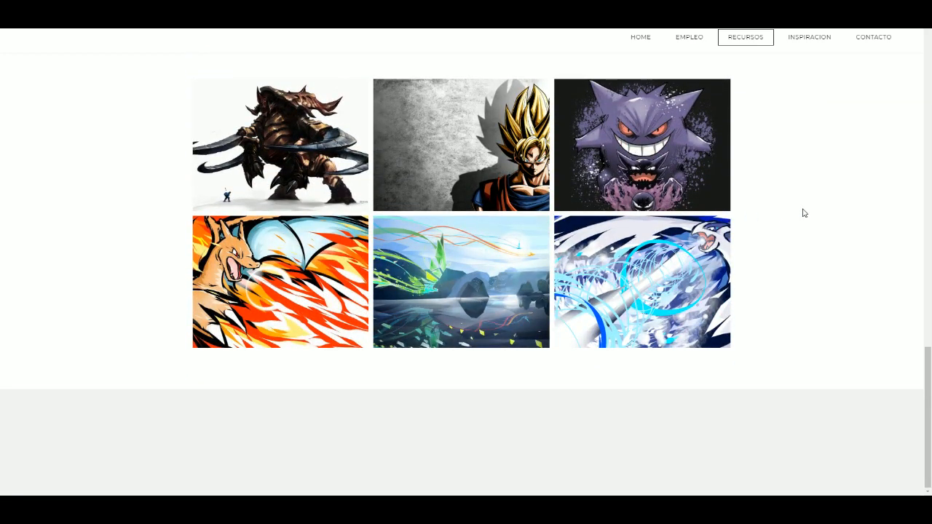
{"action": "scroll", "coordinate": [804, 213], "scroll_direction": "up", "scroll_amount": 1}
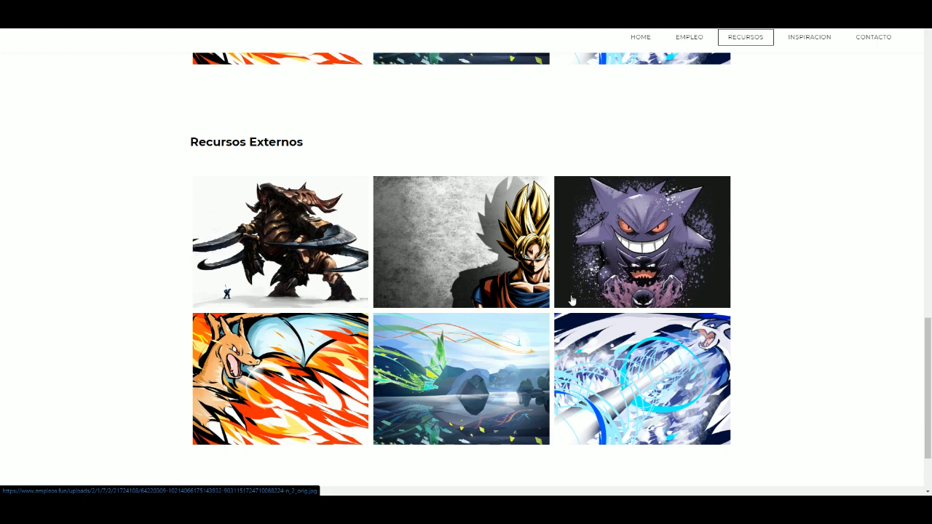
{"action": "scroll", "coordinate": [555, 306], "scroll_direction": "up", "scroll_amount": 15}
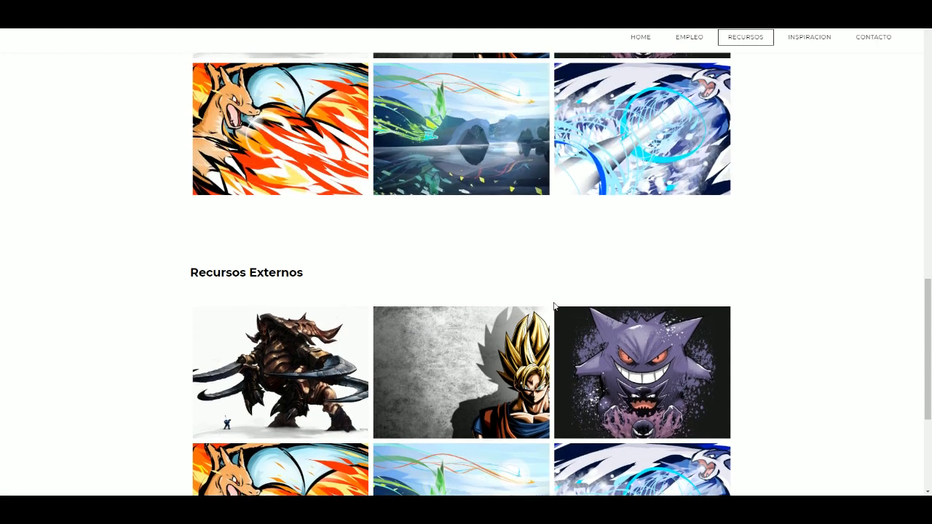
{"action": "scroll", "coordinate": [555, 305], "scroll_direction": "up", "scroll_amount": 2}
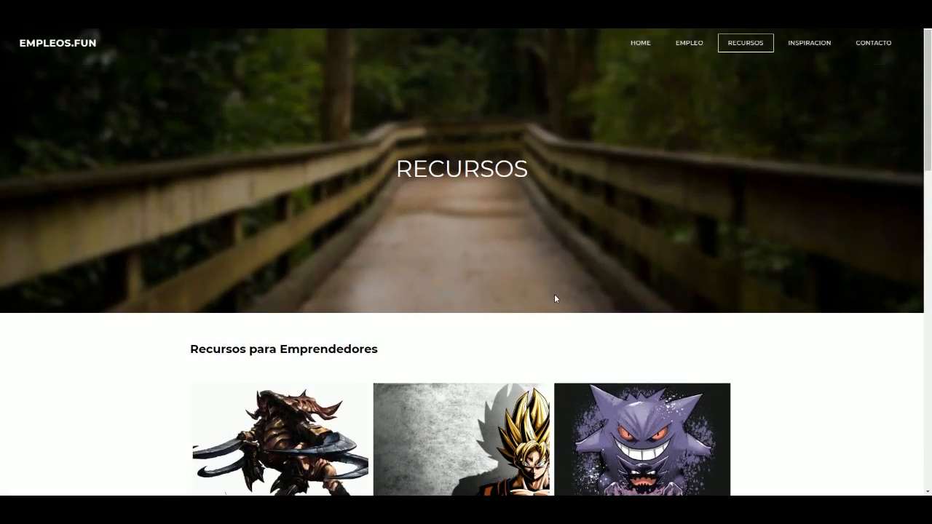
Open the Inspiracion blog page, look through its post, and list the site's pages in the Weebly editor.
{"action": "left_click", "coordinate": [820, 50]}
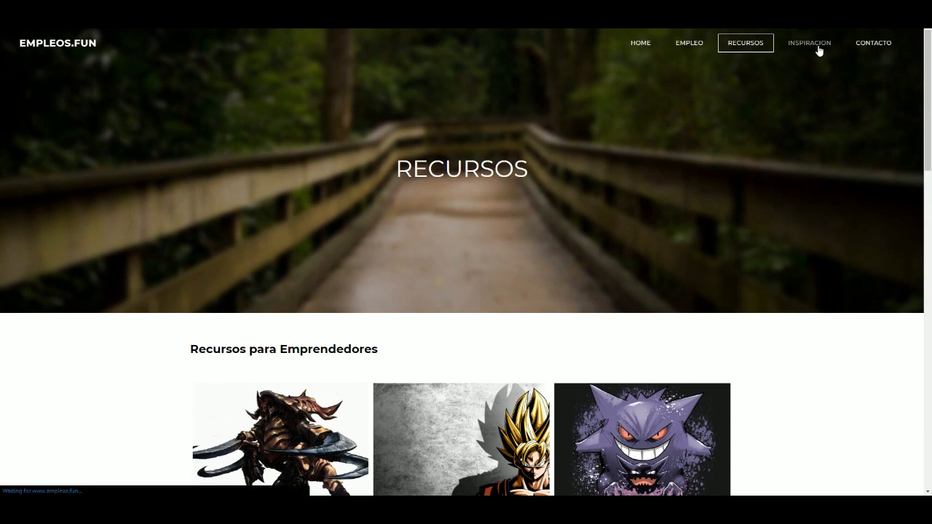
{"action": "scroll", "coordinate": [813, 342], "scroll_direction": "down", "scroll_amount": 1}
{"action": "scroll", "coordinate": [814, 341], "scroll_direction": "down", "scroll_amount": 2}
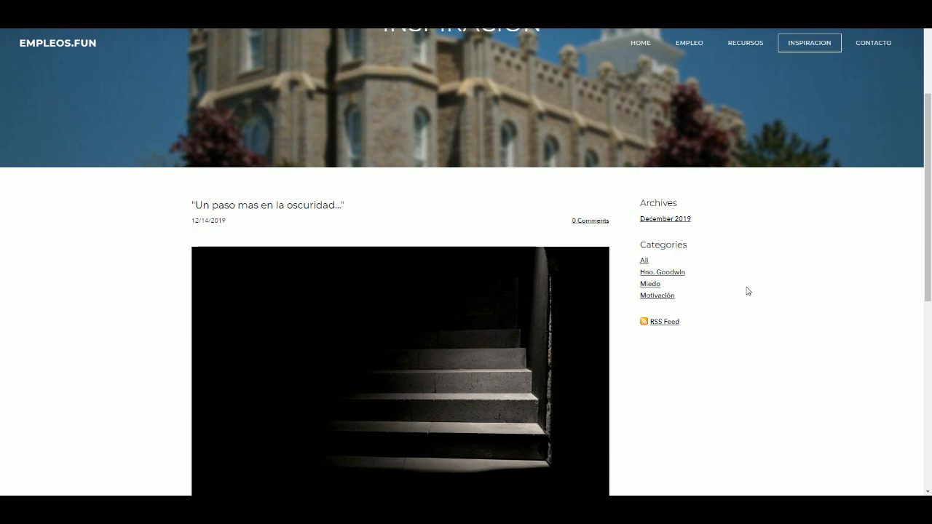
{"action": "scroll", "coordinate": [738, 285], "scroll_direction": "down", "scroll_amount": 7}
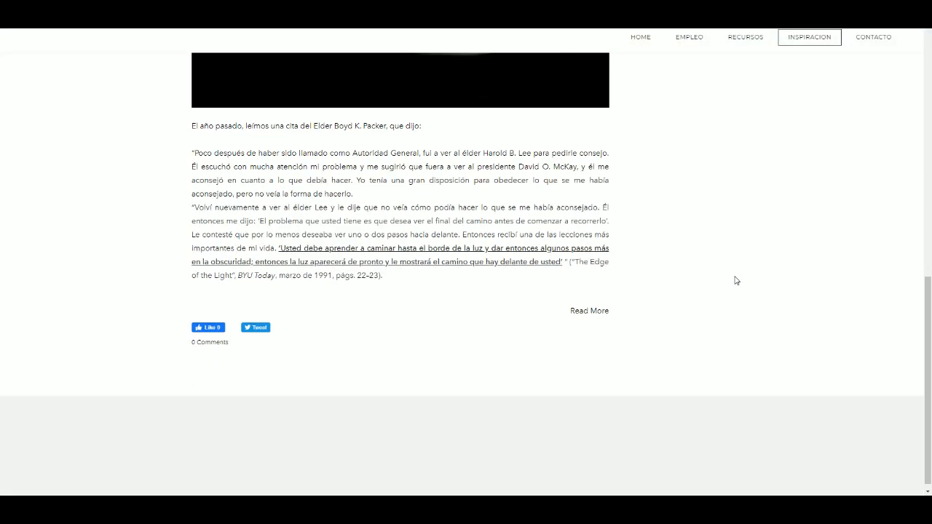
{"action": "scroll", "coordinate": [737, 274], "scroll_direction": "up", "scroll_amount": 2}
{"action": "scroll", "coordinate": [739, 273], "scroll_direction": "up", "scroll_amount": 5}
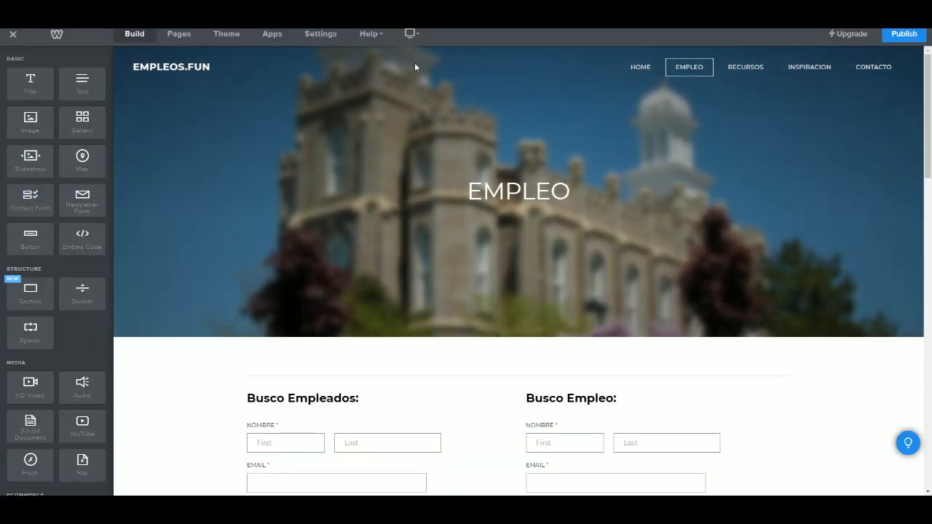
{"action": "left_click", "coordinate": [179, 33]}
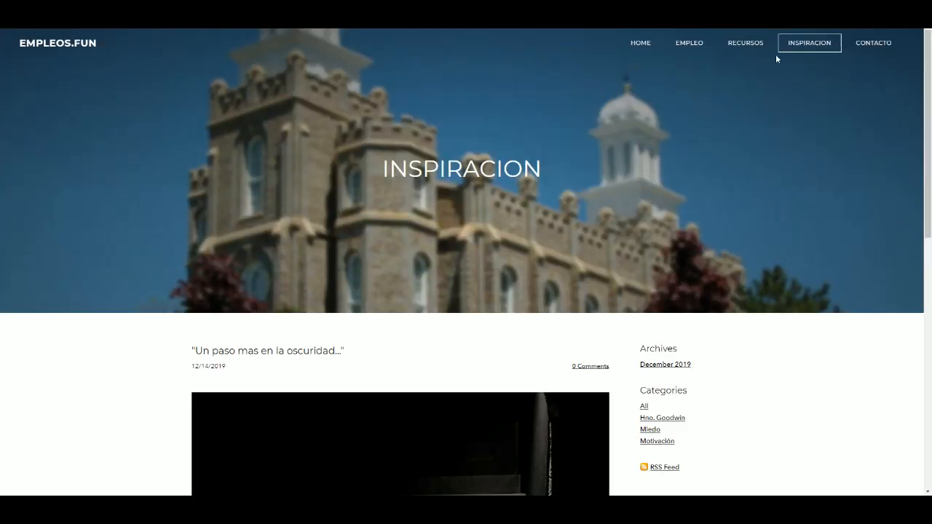
Open the Contacto page on the live site and examine its contact form, map and closing notice.
{"action": "left_click", "coordinate": [874, 42]}
{"action": "scroll", "coordinate": [777, 312], "scroll_direction": "down", "scroll_amount": 5}
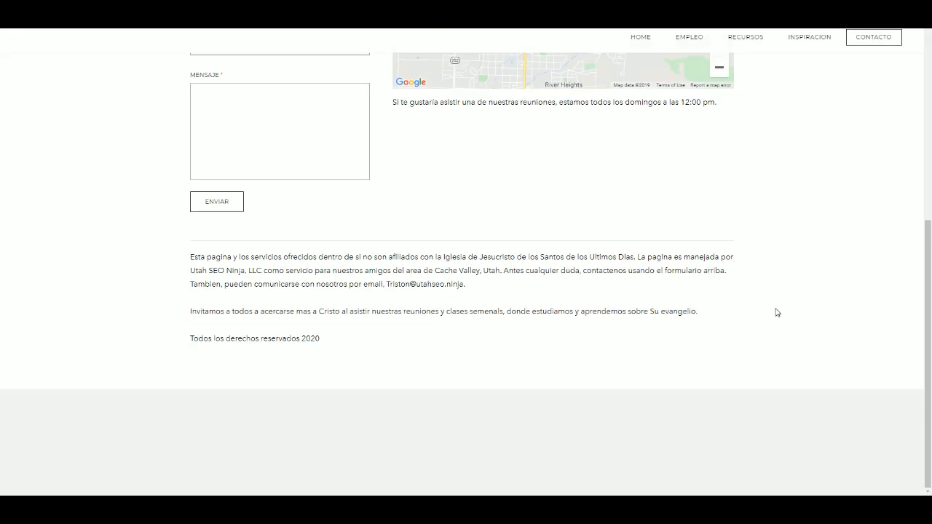
{"action": "scroll", "coordinate": [777, 312], "scroll_direction": "up", "scroll_amount": 5}
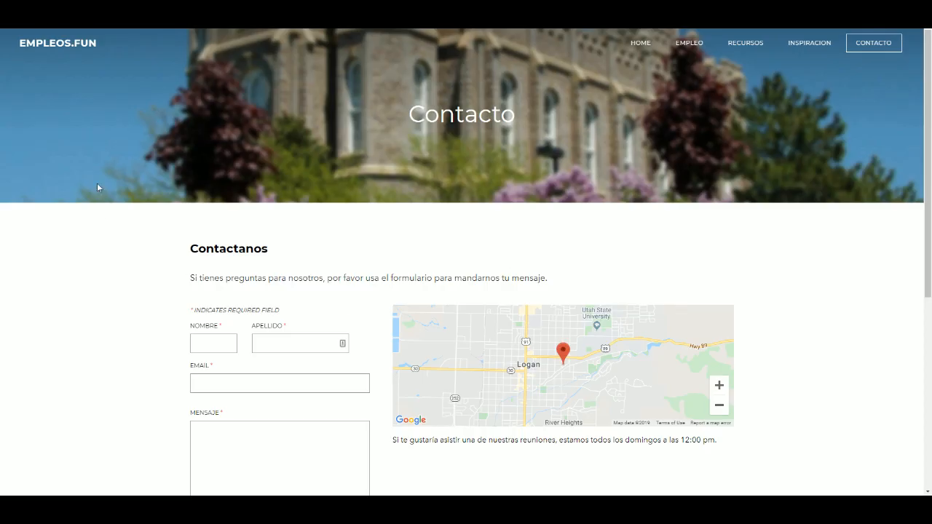
Return to the Home page, open the Empleo page, and try to submit the Busco Empleo form with its fields empty.
{"action": "left_click", "coordinate": [635, 45]}
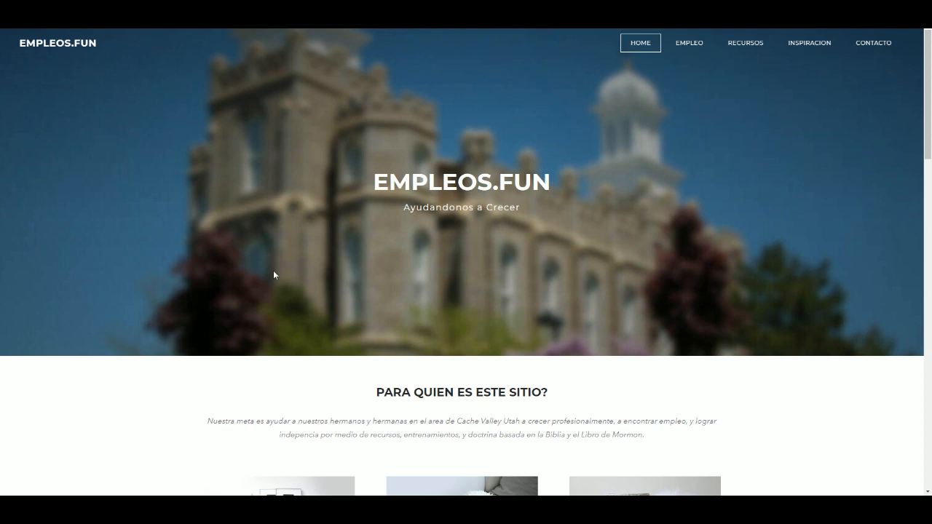
{"action": "mouse_move", "coordinate": [694, 44]}
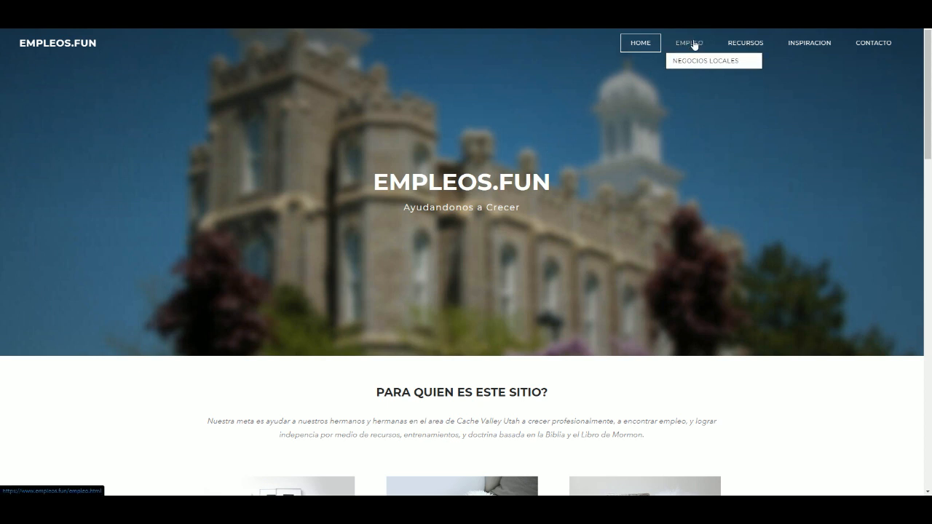
{"action": "left_click", "coordinate": [686, 68]}
{"action": "scroll", "coordinate": [676, 318], "scroll_direction": "down", "scroll_amount": 3}
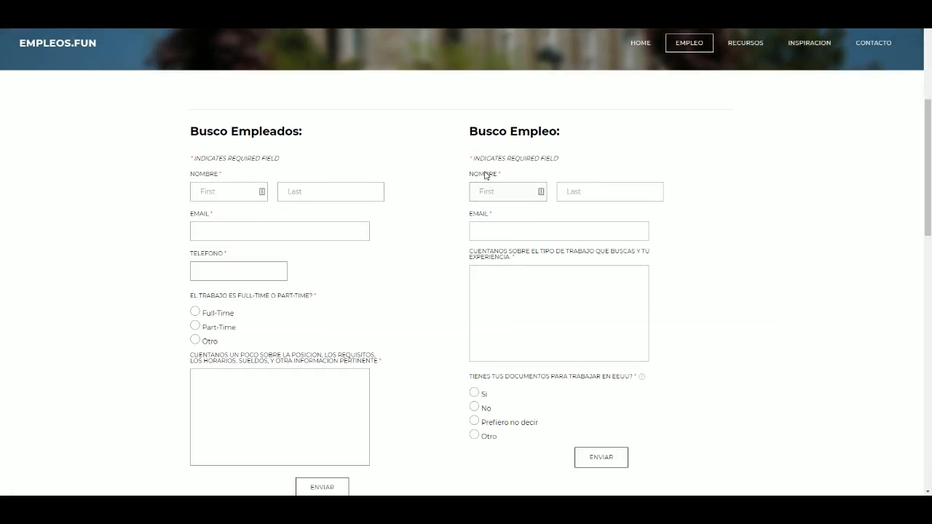
{"action": "scroll", "coordinate": [582, 335], "scroll_direction": "down", "scroll_amount": 2}
{"action": "left_click", "coordinate": [595, 315]}
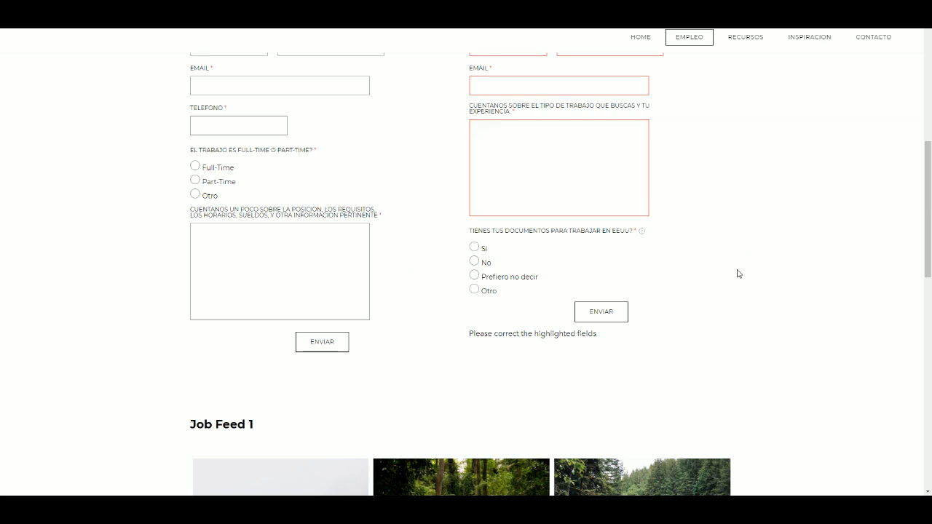
{"action": "scroll", "coordinate": [743, 258], "scroll_direction": "up", "scroll_amount": 4}
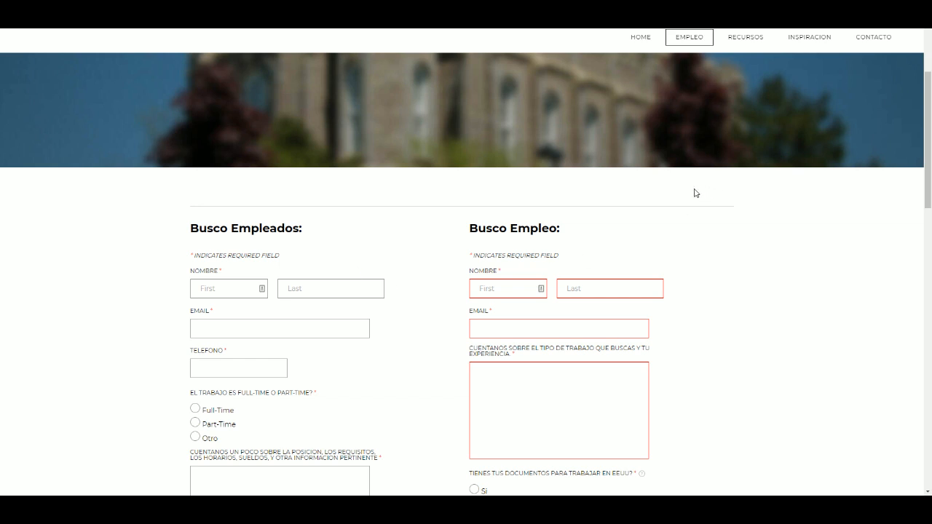
Open the Externos subpage of Recursos, look it over, and go back to the Home page.
{"action": "mouse_move", "coordinate": [774, 34]}
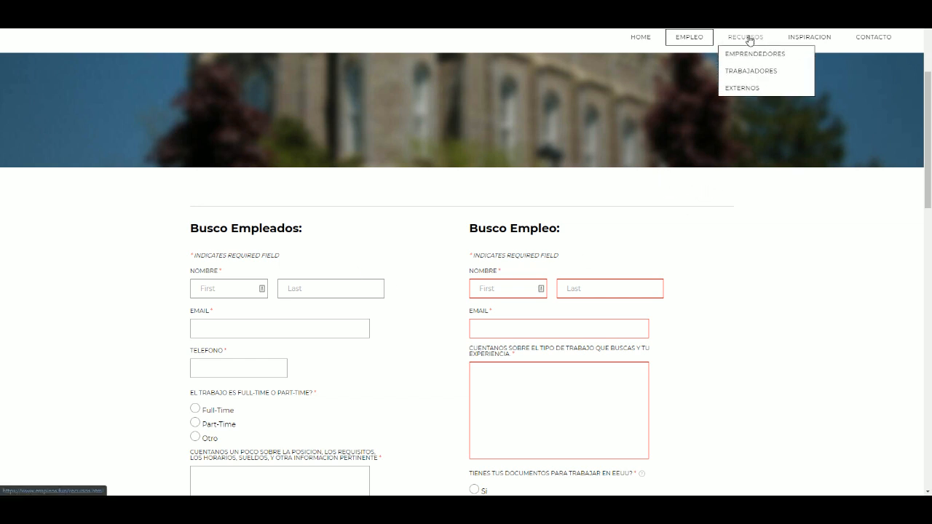
{"action": "left_click", "coordinate": [744, 89]}
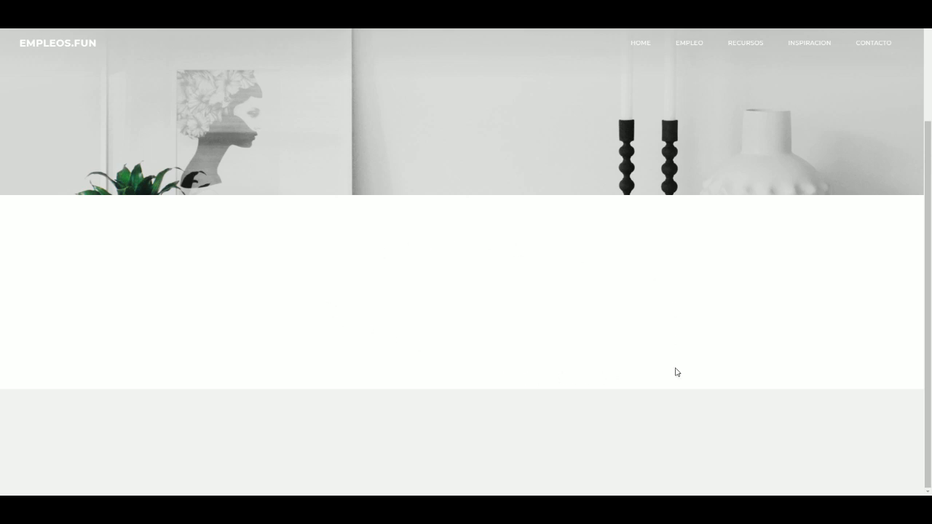
{"action": "left_click", "coordinate": [640, 43]}
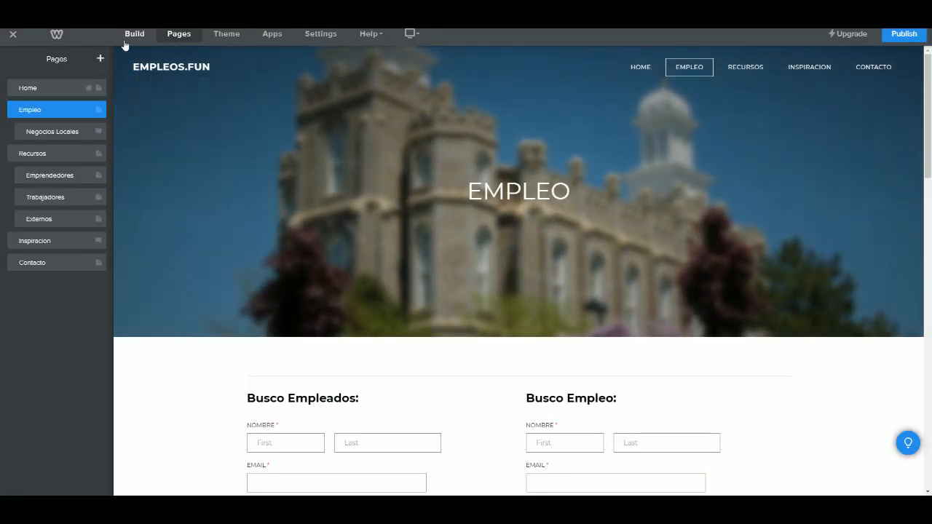
Switch to the Weebly editor, show the building elements, and glance over the Empleo page.
{"action": "left_click", "coordinate": [131, 33]}
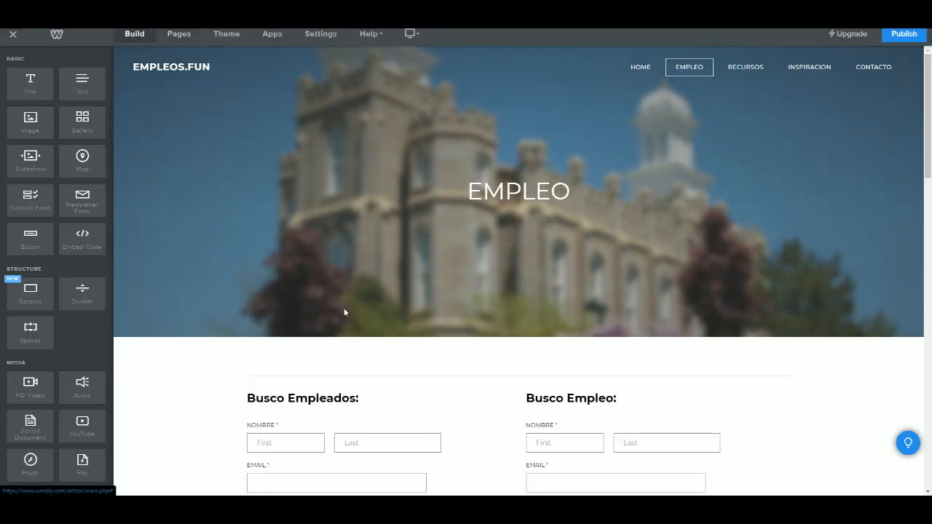
{"action": "scroll", "coordinate": [381, 308], "scroll_direction": "down", "scroll_amount": 3}
{"action": "scroll", "coordinate": [449, 354], "scroll_direction": "up", "scroll_amount": 3}
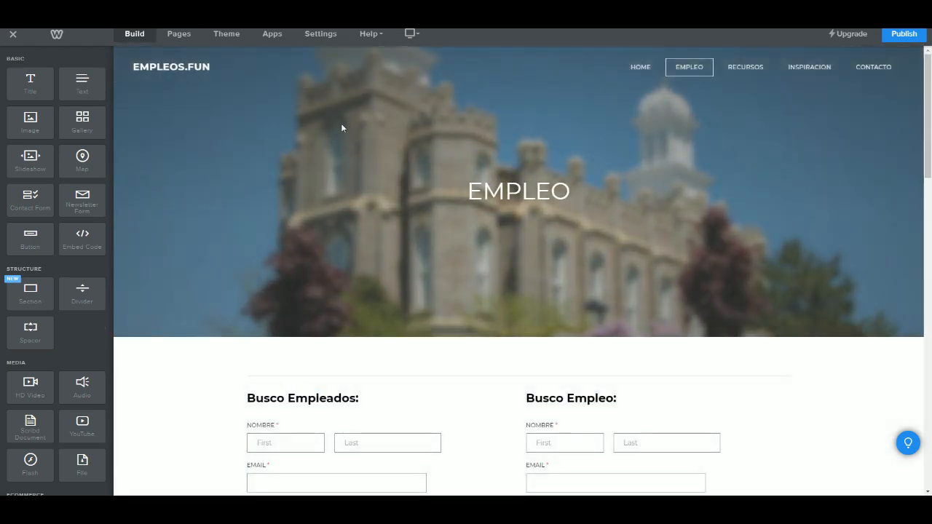
Open the Home page in the editor and examine the available elements and every page section, returning to the start.
{"action": "left_click", "coordinate": [638, 67]}
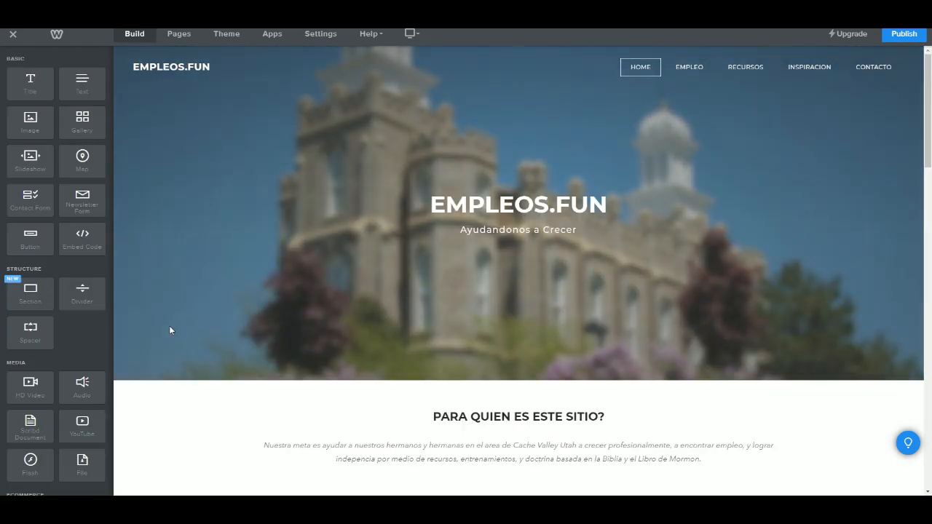
{"action": "scroll", "coordinate": [170, 367], "scroll_direction": "down", "scroll_amount": 1}
{"action": "scroll", "coordinate": [98, 336], "scroll_direction": "down", "scroll_amount": 5}
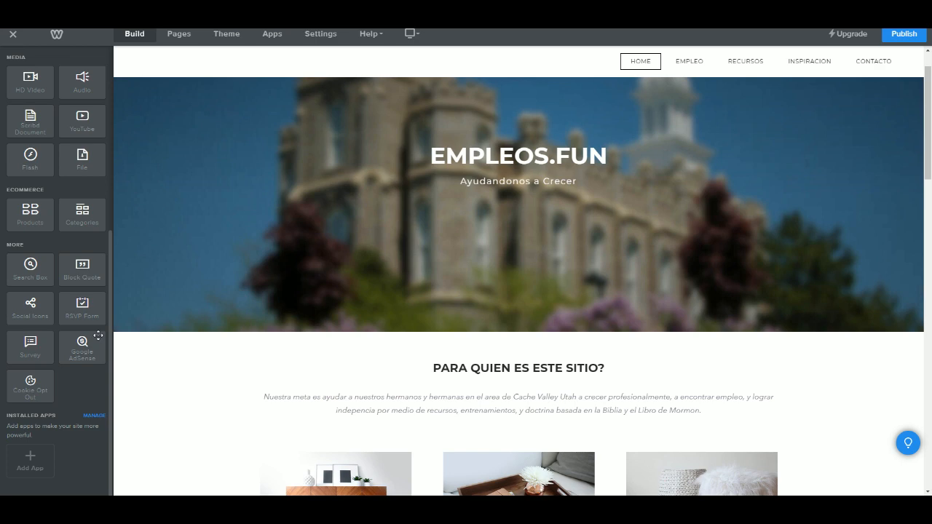
{"action": "scroll", "coordinate": [237, 404], "scroll_direction": "down", "scroll_amount": 10}
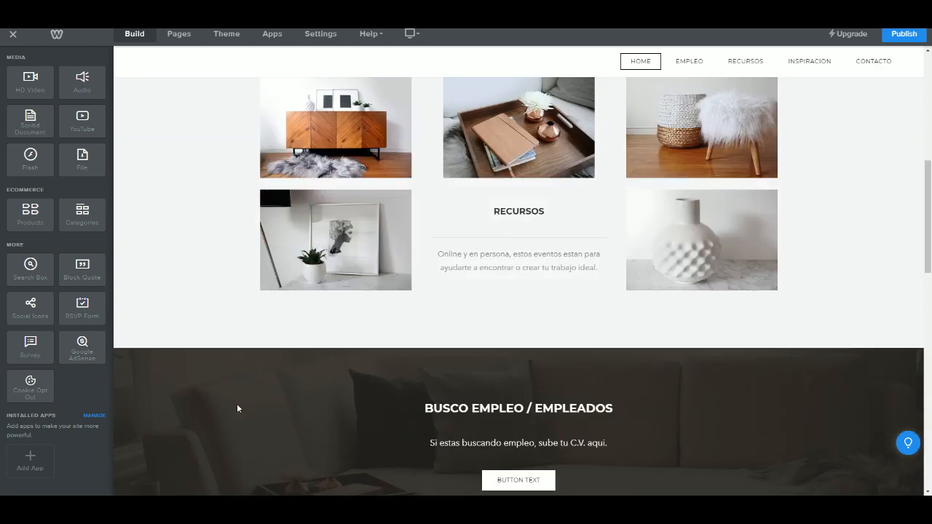
{"action": "scroll", "coordinate": [239, 399], "scroll_direction": "down", "scroll_amount": 5}
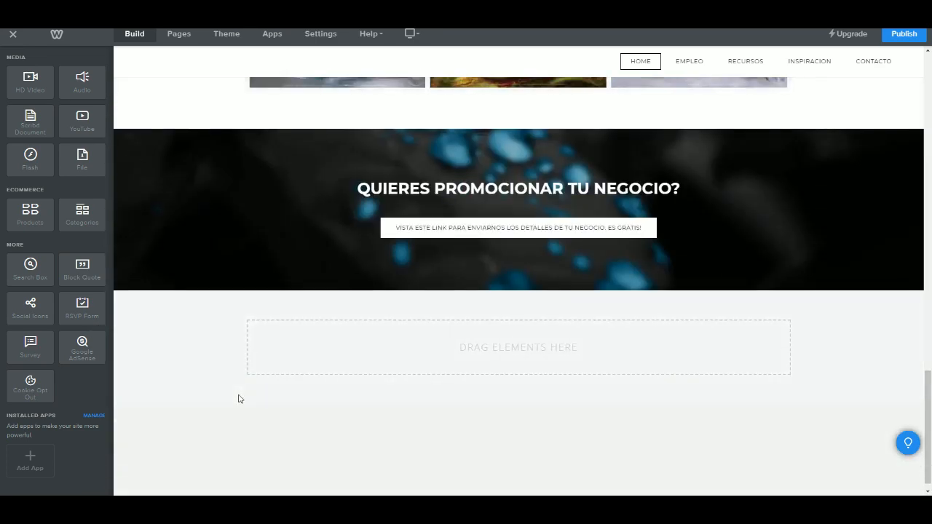
{"action": "scroll", "coordinate": [238, 397], "scroll_direction": "up", "scroll_amount": 5}
{"action": "scroll", "coordinate": [238, 395], "scroll_direction": "up", "scroll_amount": 10}
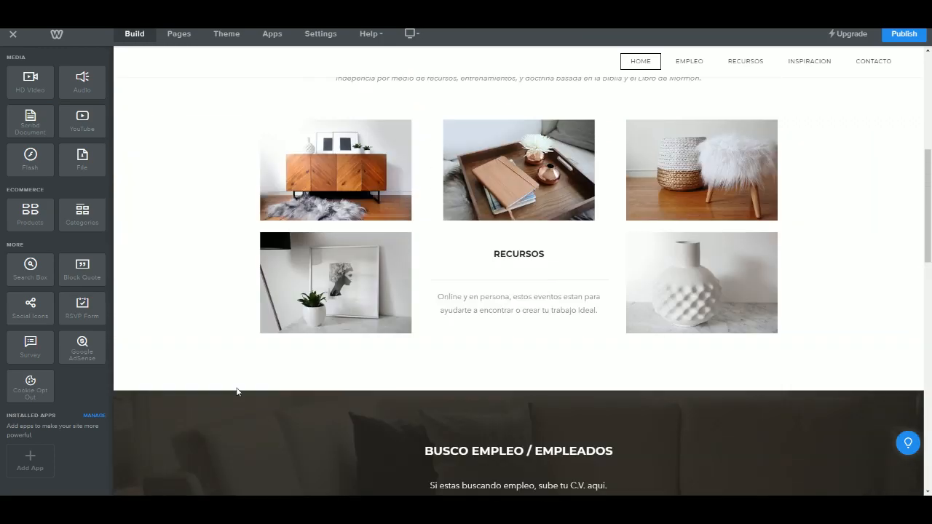
{"action": "scroll", "coordinate": [236, 392], "scroll_direction": "up", "scroll_amount": 1}
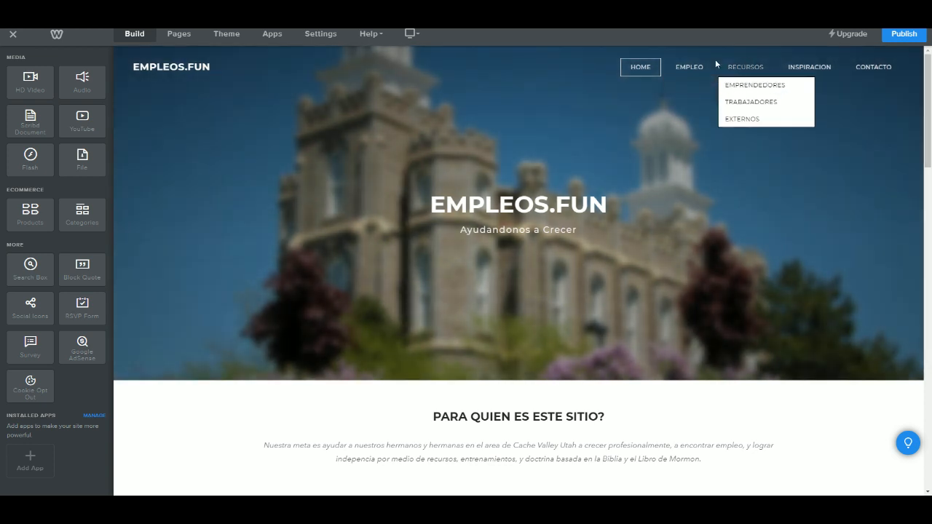
Open the Empleo page in the editor and look over its two contact forms and the Job Feed sections.
{"action": "left_click", "coordinate": [689, 67]}
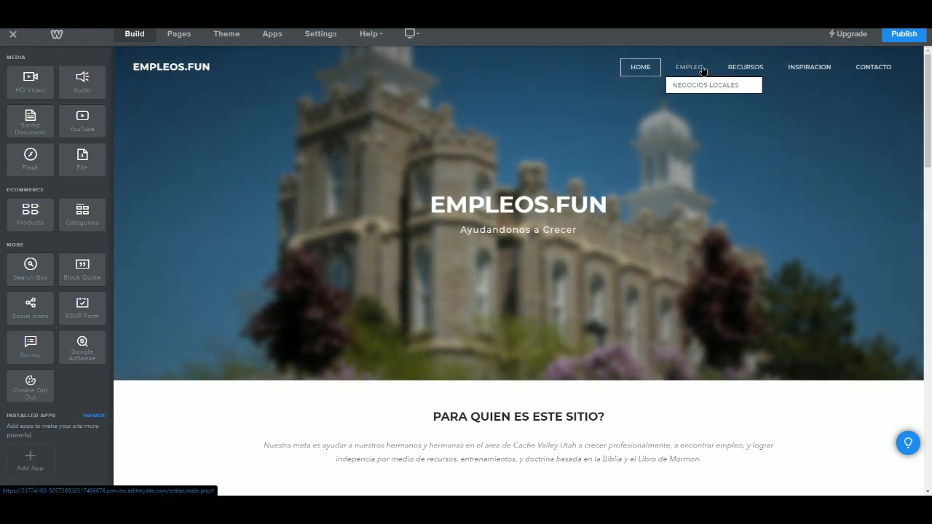
{"action": "scroll", "coordinate": [635, 295], "scroll_direction": "down", "scroll_amount": 2}
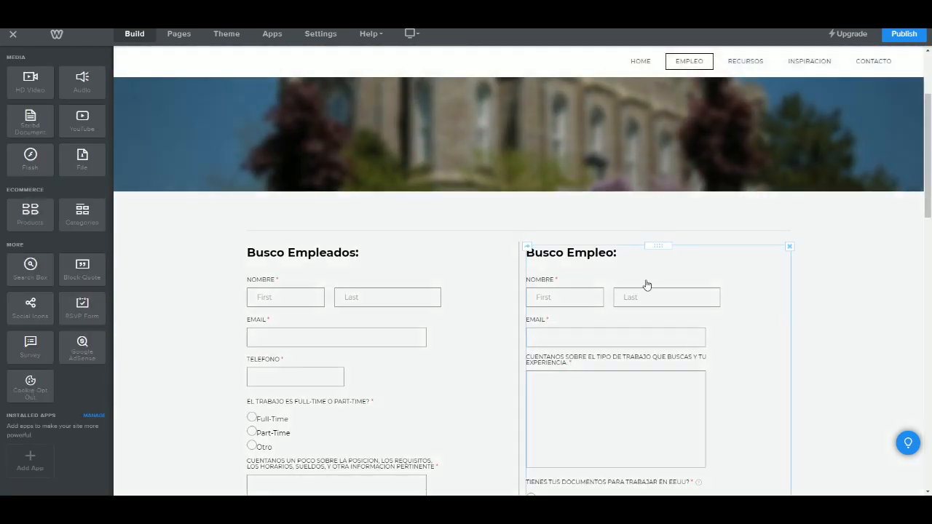
{"action": "scroll", "coordinate": [637, 355], "scroll_direction": "down", "scroll_amount": 1}
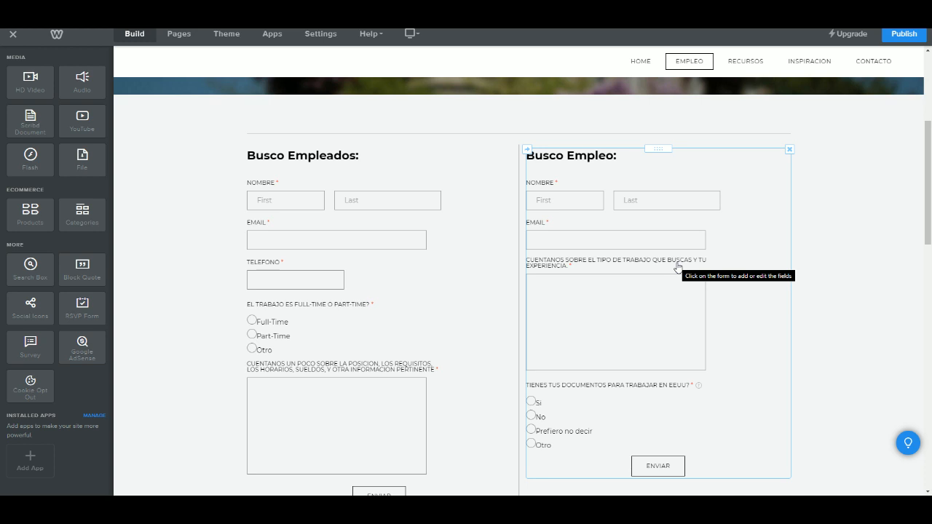
{"action": "scroll", "coordinate": [678, 321], "scroll_direction": "down", "scroll_amount": 6}
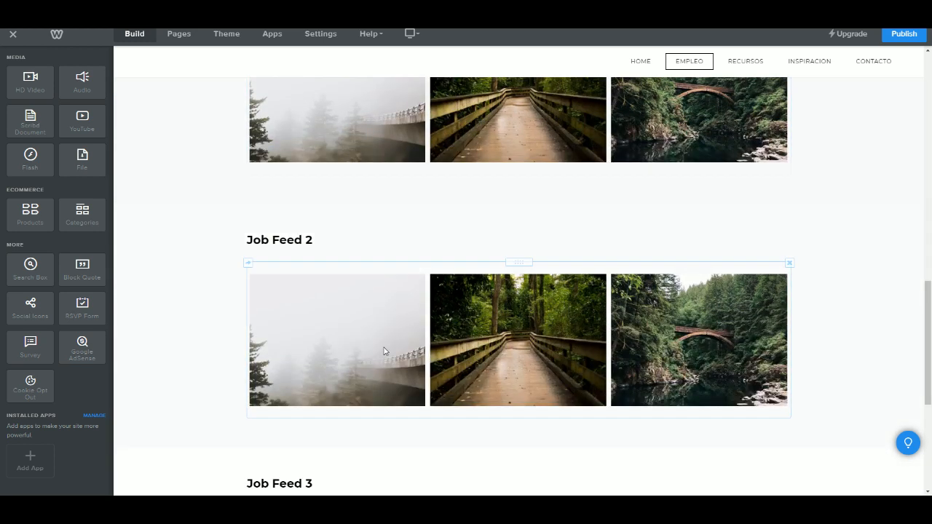
{"action": "scroll", "coordinate": [505, 335], "scroll_direction": "down", "scroll_amount": 3}
{"action": "scroll", "coordinate": [510, 331], "scroll_direction": "up", "scroll_amount": 2}
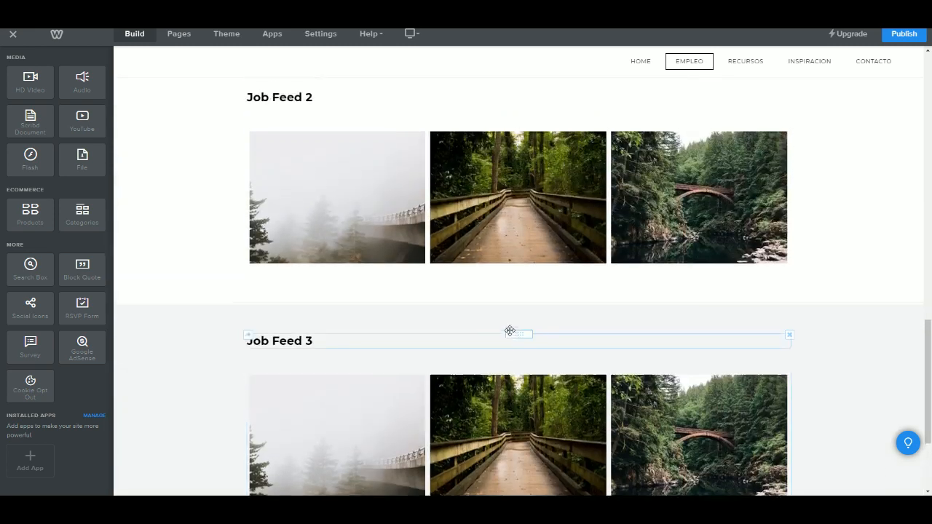
{"action": "scroll", "coordinate": [509, 330], "scroll_direction": "up", "scroll_amount": 3}
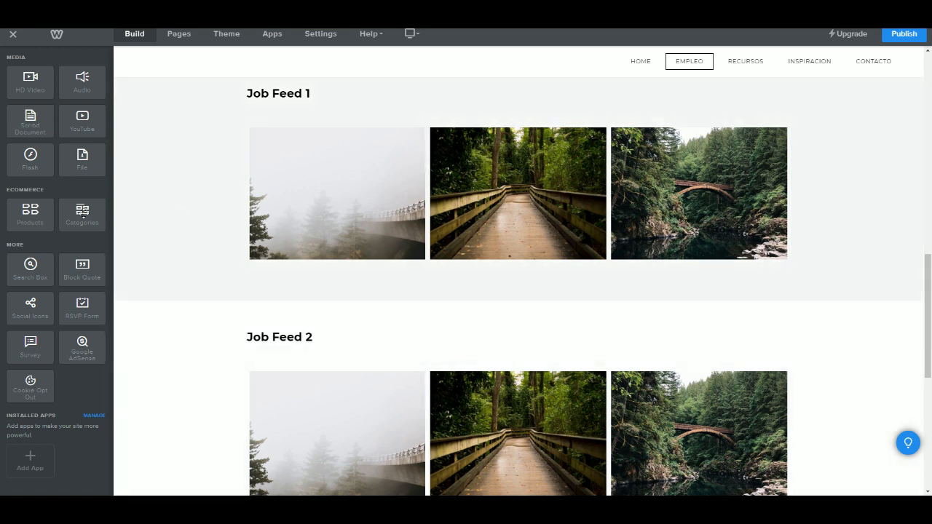
Try out an Embed Code element between the Job Feed 1 heading and its gallery, opening its custom HTML for editing, and delete it.
{"action": "scroll", "coordinate": [67, 209], "scroll_direction": "up", "scroll_amount": 5}
{"action": "left_click_drag", "start_coordinate": [82, 236], "coordinate": [375, 116]}
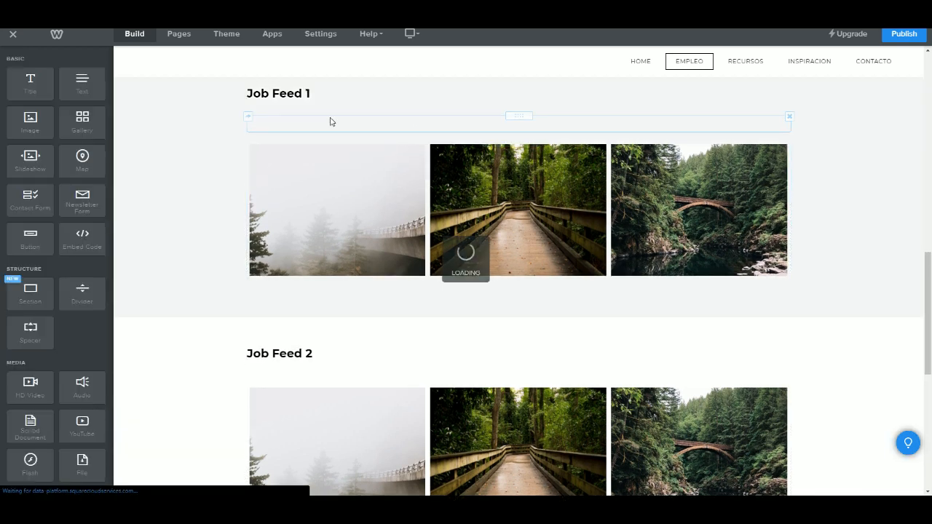
{"action": "left_click", "coordinate": [378, 131]}
{"action": "left_click", "coordinate": [514, 183]}
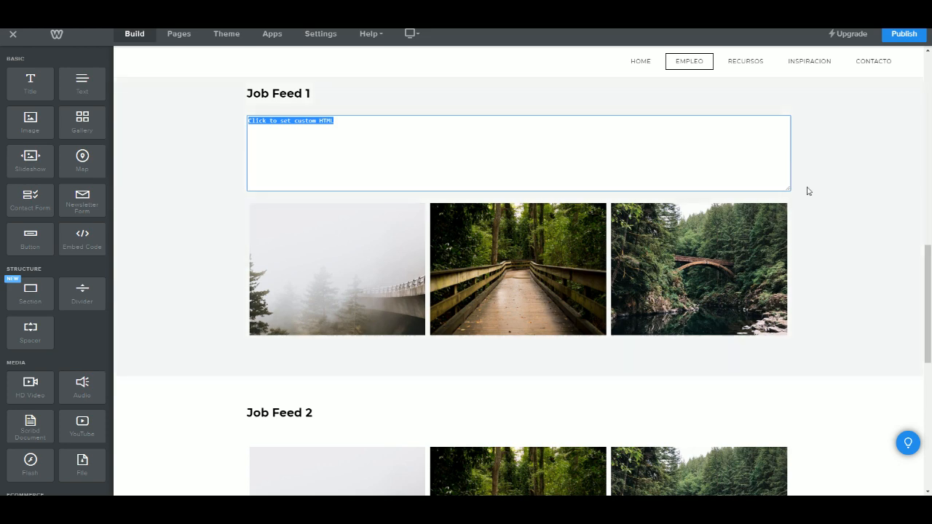
{"action": "left_click", "coordinate": [795, 188]}
{"action": "left_click", "coordinate": [789, 117]}
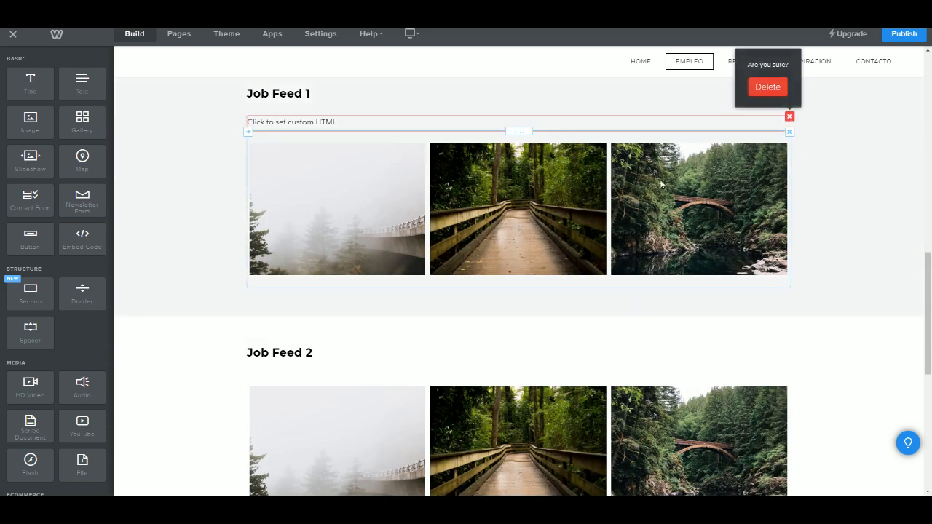
{"action": "left_click", "coordinate": [768, 87]}
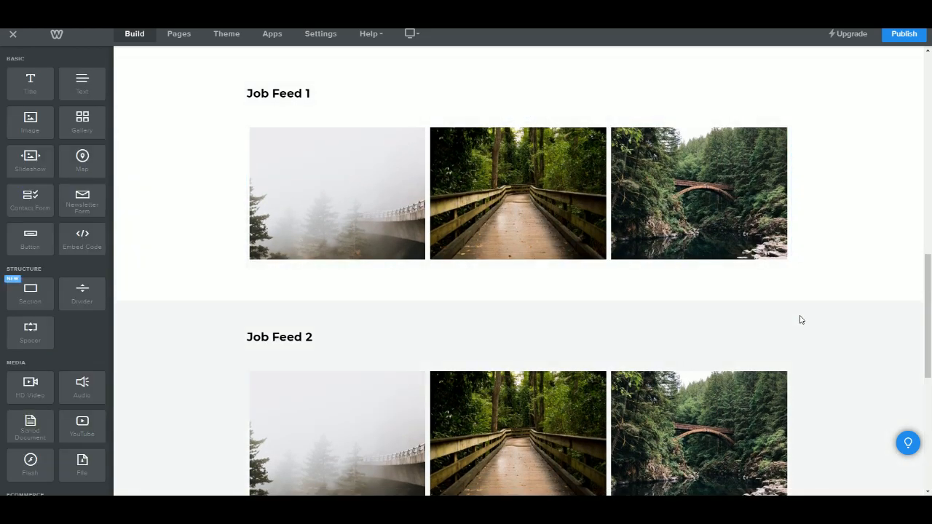
Review the Job Feed 2 and Job Feed 3 sections and go back up to the forms on the Empleo page.
{"action": "scroll", "coordinate": [800, 320], "scroll_direction": "down", "scroll_amount": 3}
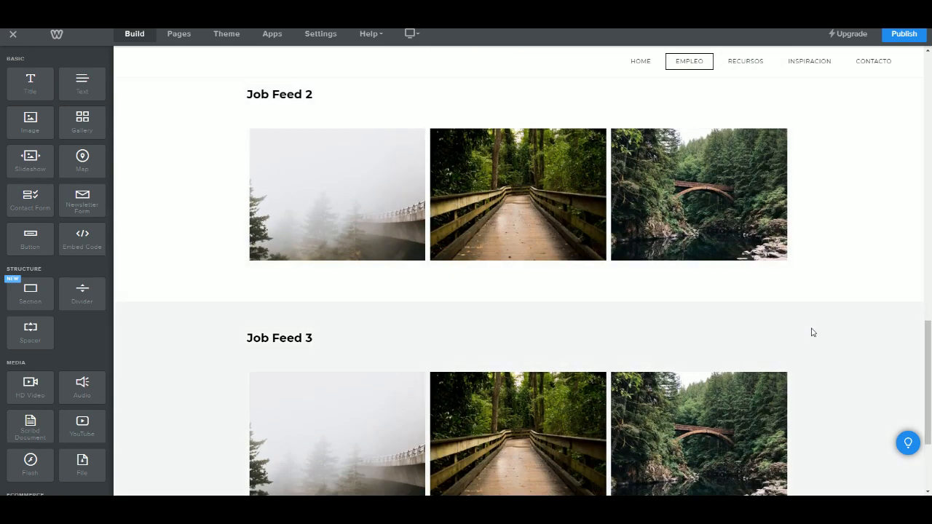
{"action": "scroll", "coordinate": [790, 329], "scroll_direction": "up", "scroll_amount": 1}
{"action": "scroll", "coordinate": [790, 330], "scroll_direction": "up", "scroll_amount": 10}
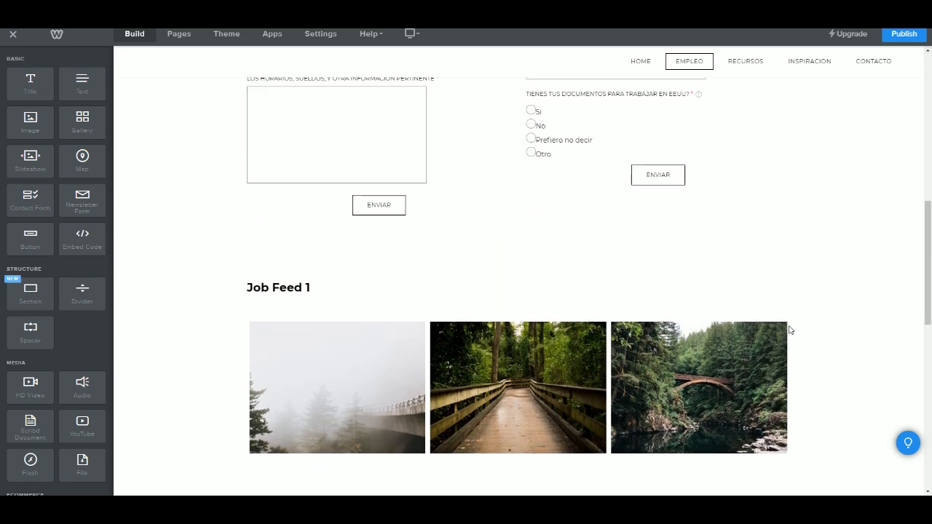
{"action": "scroll", "coordinate": [790, 328], "scroll_direction": "up", "scroll_amount": 2}
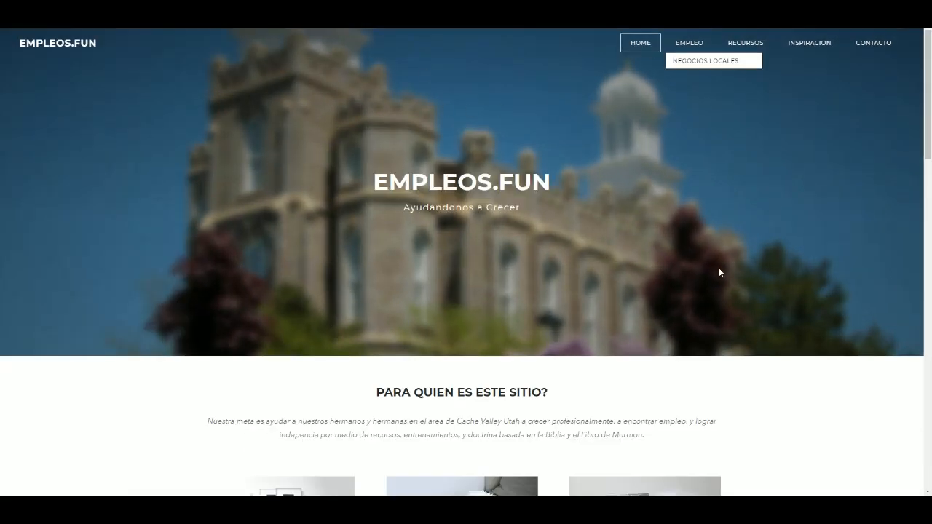
Skim the whole Home page of the published Empleos.fun site and return to its header.
{"action": "scroll", "coordinate": [719, 268], "scroll_direction": "down", "scroll_amount": 10}
{"action": "scroll", "coordinate": [727, 266], "scroll_direction": "down", "scroll_amount": 8}
{"action": "scroll", "coordinate": [728, 260], "scroll_direction": "up", "scroll_amount": 5}
{"action": "scroll", "coordinate": [729, 264], "scroll_direction": "up", "scroll_amount": 12}
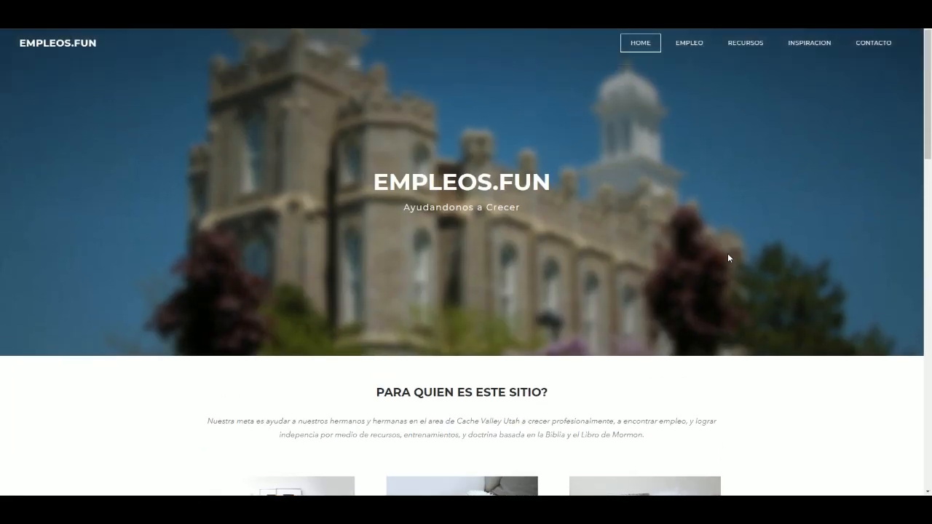
Examine the Home page's Para Quien Es Este Sitio, Recursos, Busco Empleo / Empleados, Negocios Locales and business promotion sections.
{"action": "scroll", "coordinate": [729, 258], "scroll_direction": "down", "scroll_amount": 5}
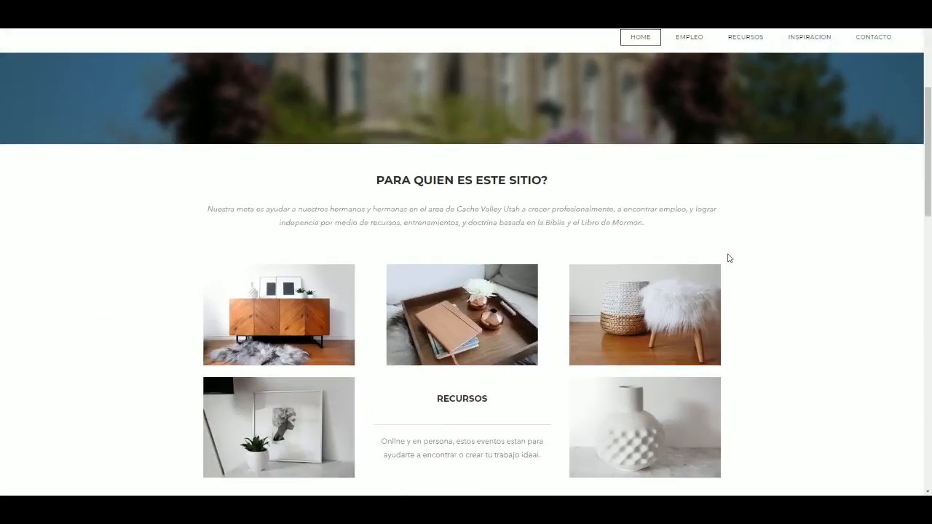
{"action": "scroll", "coordinate": [516, 233], "scroll_direction": "down", "scroll_amount": 9}
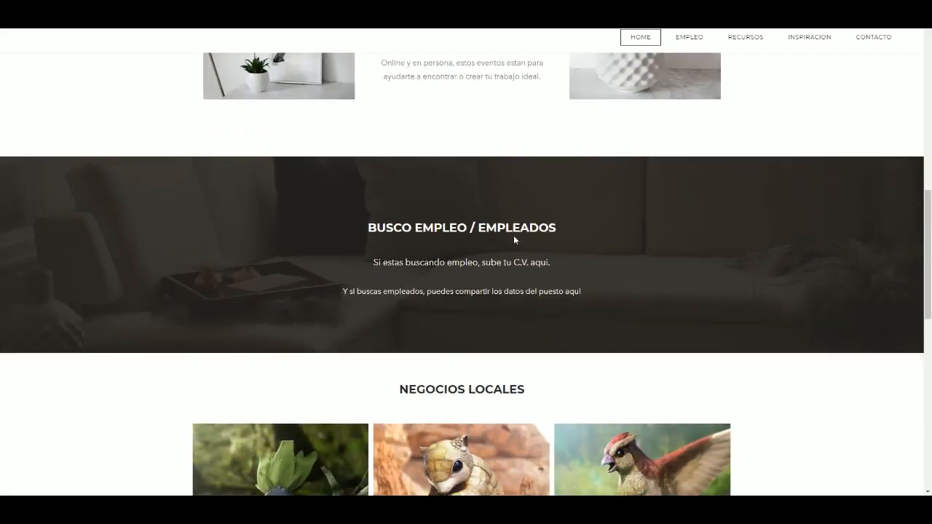
{"action": "scroll", "coordinate": [513, 231], "scroll_direction": "down", "scroll_amount": 3}
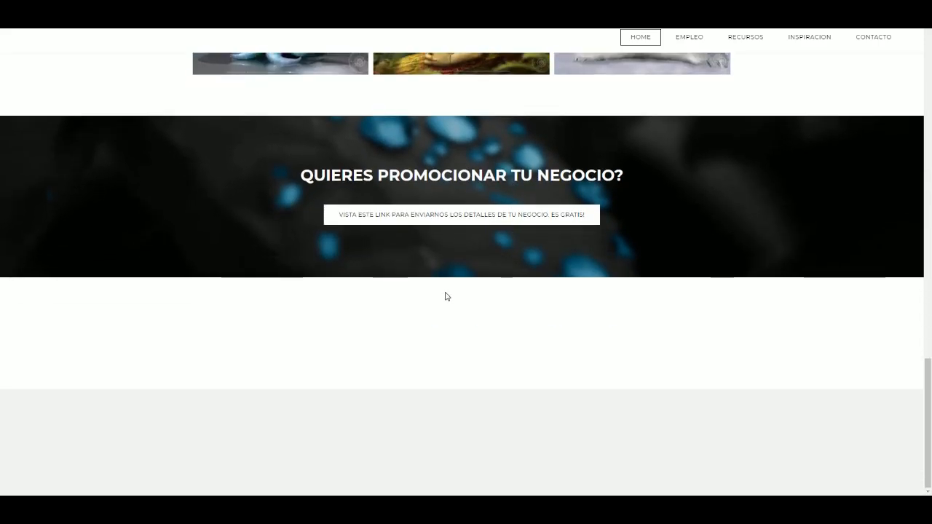
{"action": "scroll", "coordinate": [464, 303], "scroll_direction": "up", "scroll_amount": 12}
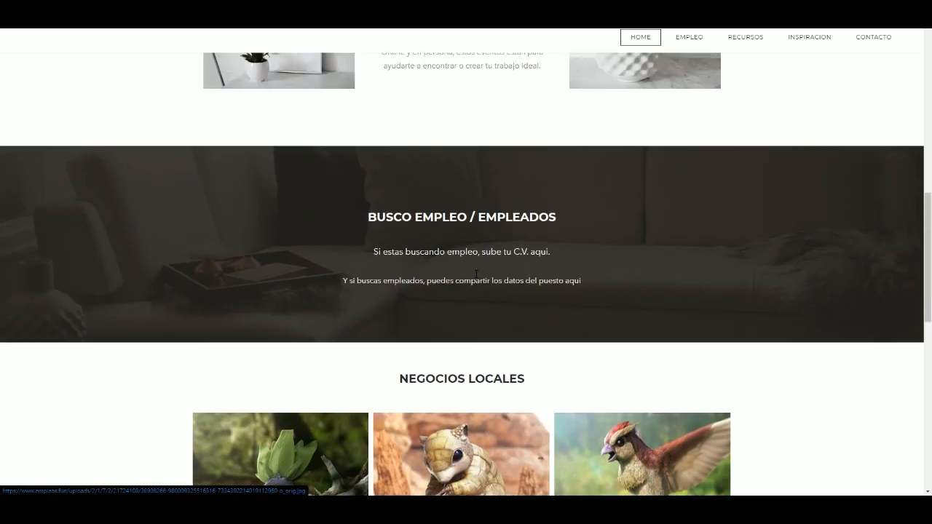
{"action": "scroll", "coordinate": [477, 273], "scroll_direction": "down", "scroll_amount": 1}
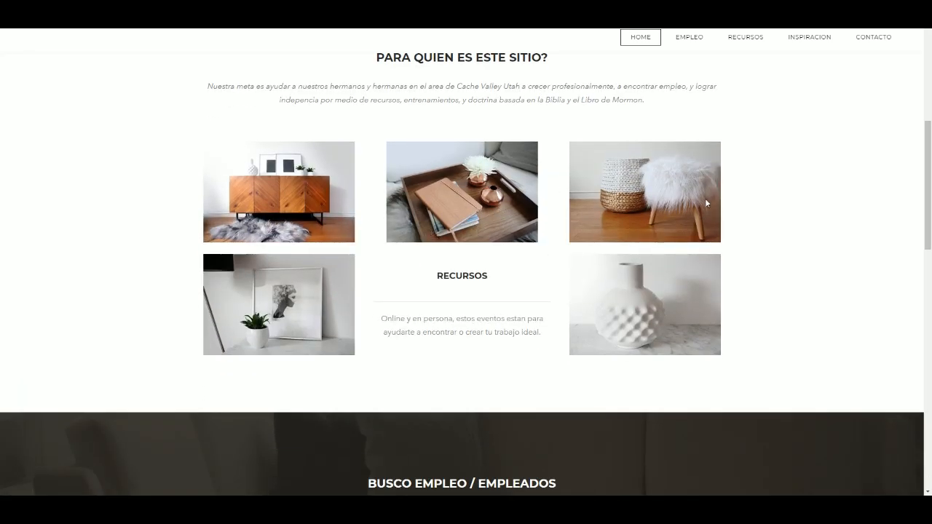
{"action": "scroll", "coordinate": [549, 271], "scroll_direction": "up", "scroll_amount": 1}
{"action": "scroll", "coordinate": [549, 272], "scroll_direction": "up", "scroll_amount": 1}
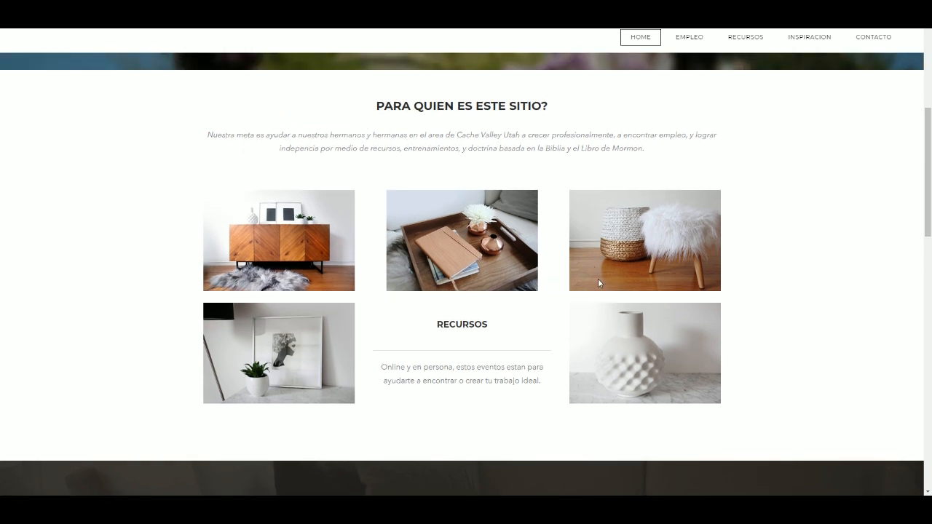
{"action": "scroll", "coordinate": [780, 285], "scroll_direction": "up", "scroll_amount": 4}
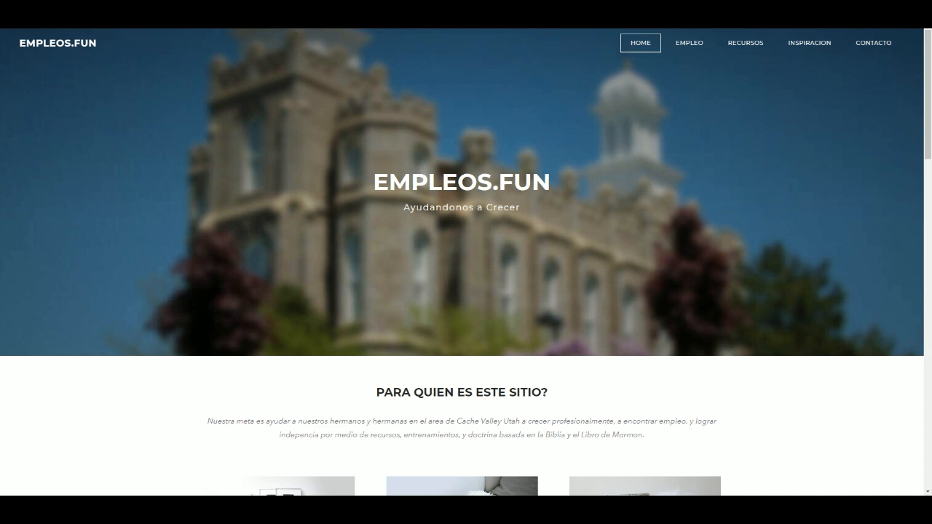
{"action": "scroll", "coordinate": [466, 263], "scroll_direction": "down", "scroll_amount": 6}
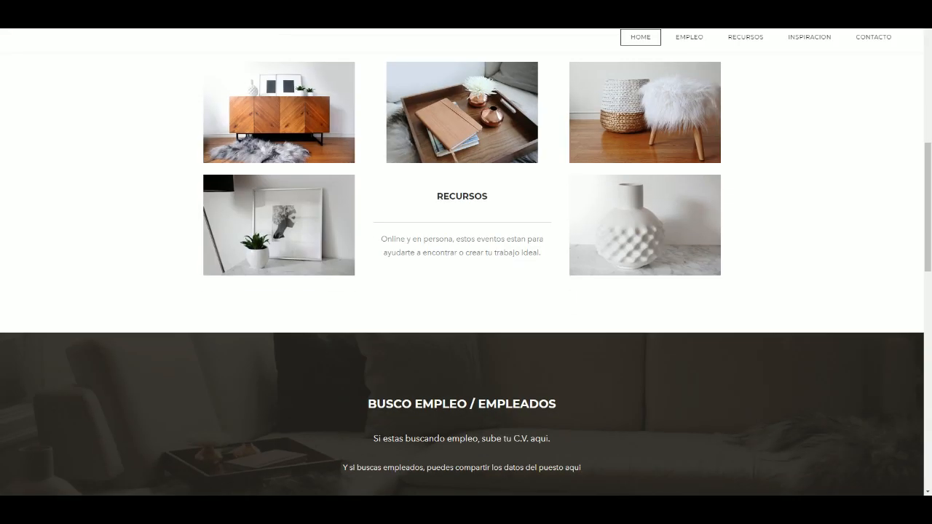